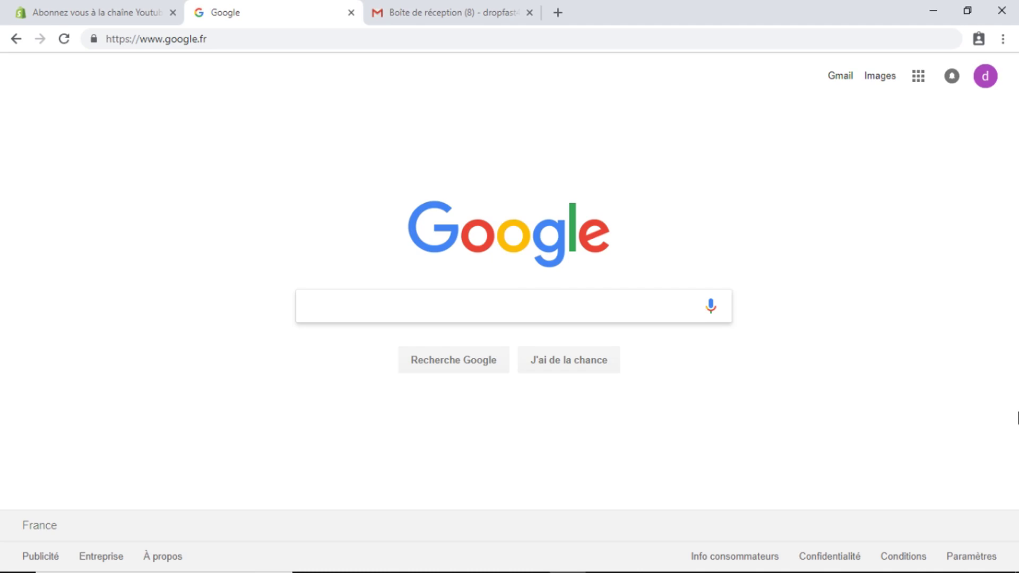
Search 'politique de confidentialité shopify' and open Shopify's privacy policy generator in a new tab
{"action": "type", "text": "polit"}
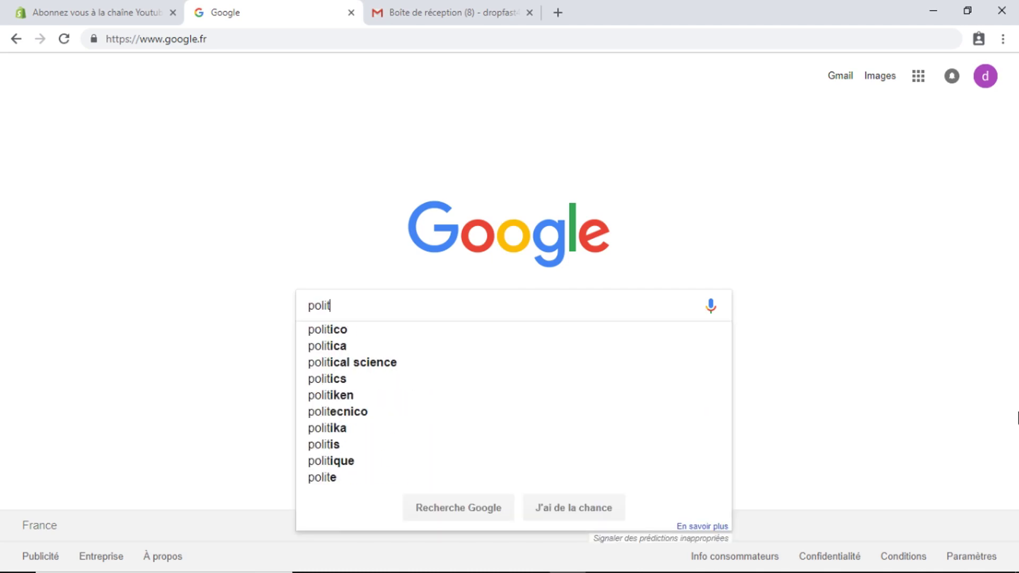
{"action": "type", "text": "ique de confi"}
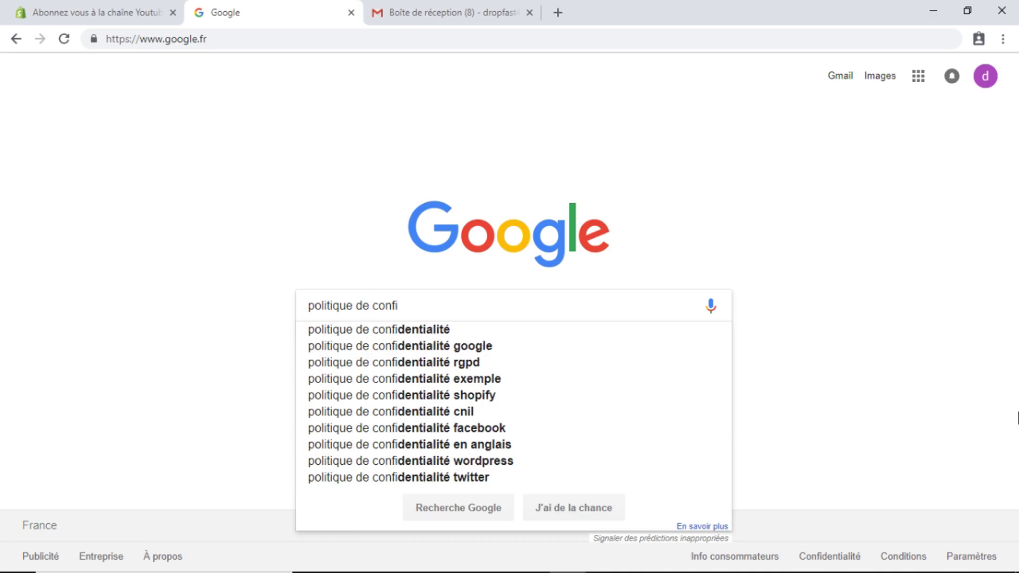
{"action": "key", "text": "Down"}
{"action": "key", "text": "Return"}
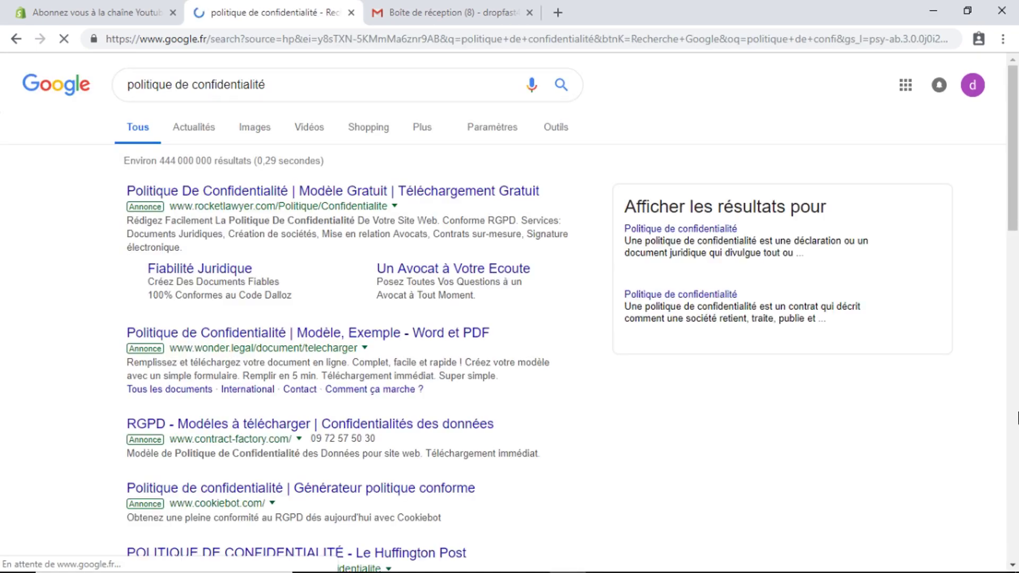
{"action": "left_click", "coordinate": [287, 84]}
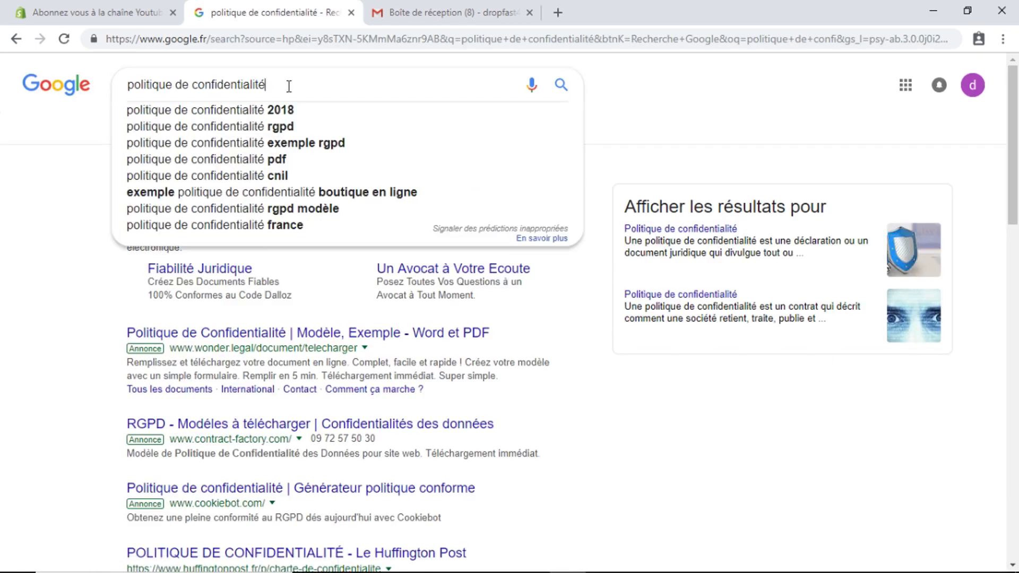
{"action": "type", "text": "sho"}
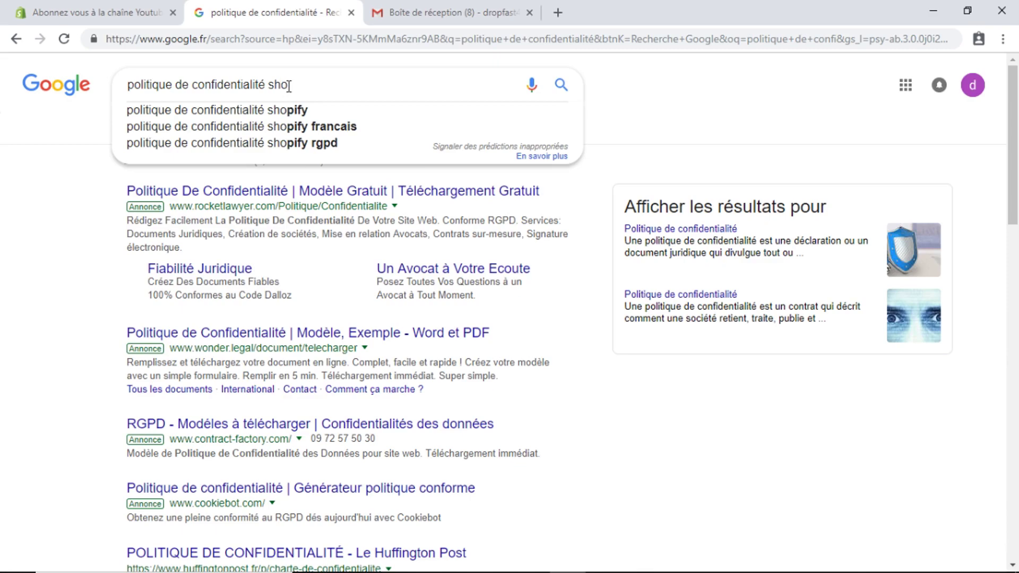
{"action": "key", "text": "Down"}
{"action": "key", "text": "Return"}
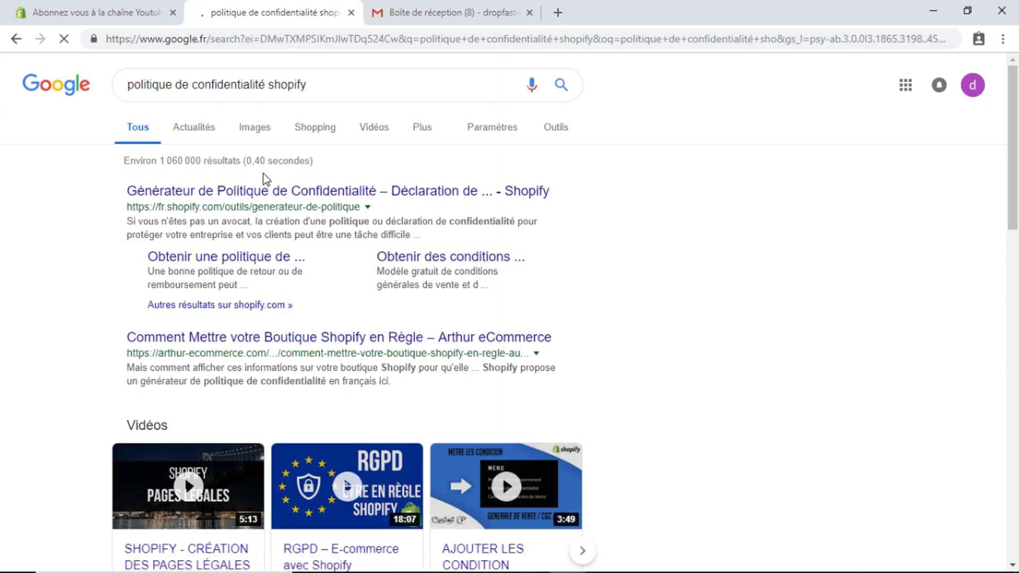
{"action": "right_click", "coordinate": [262, 194]}
{"action": "left_click", "coordinate": [305, 199]}
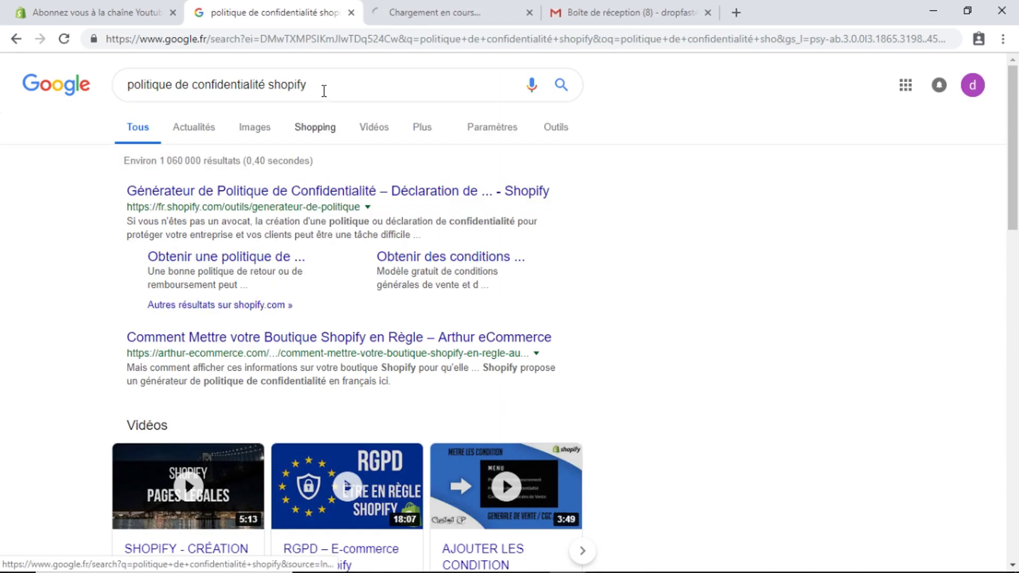
Search 'politique de remboursement shopify' and open the refund policy generator in a new tab
{"action": "triple_click", "coordinate": [333, 85]}
{"action": "key", "text": "BackSpace"}
{"action": "type", "text": "po"}
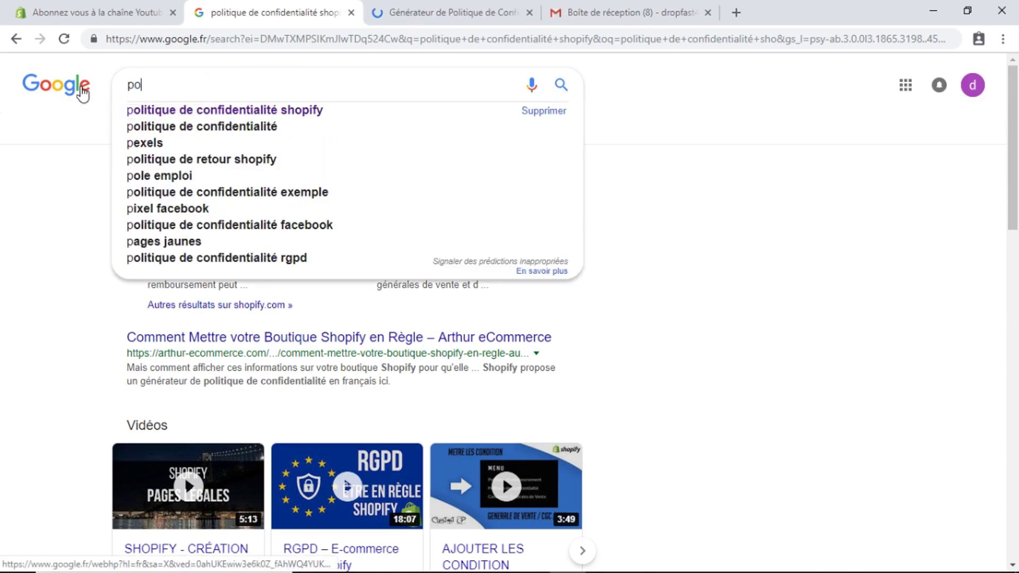
{"action": "type", "text": "litique de "}
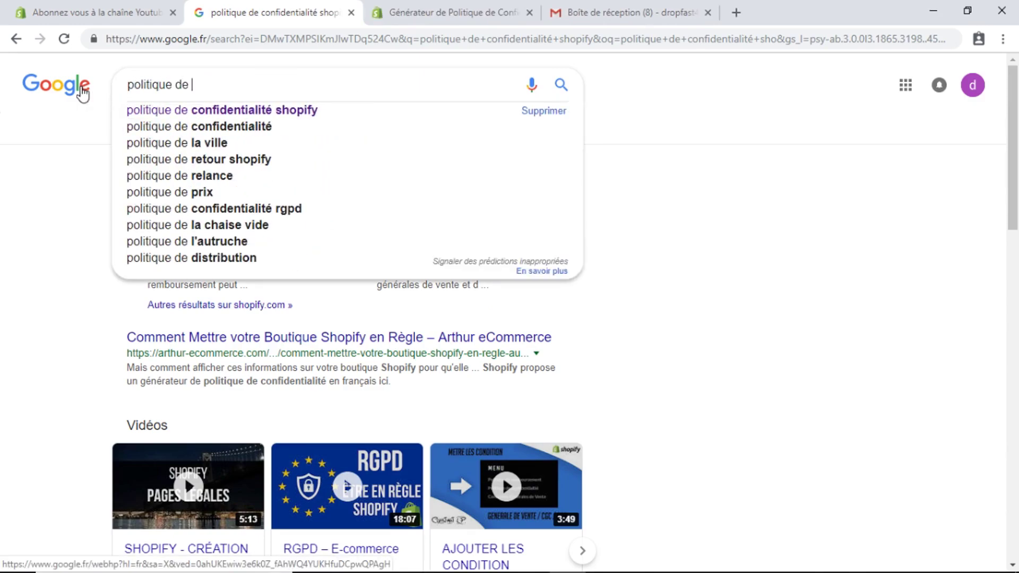
{"action": "type", "text": "rem"}
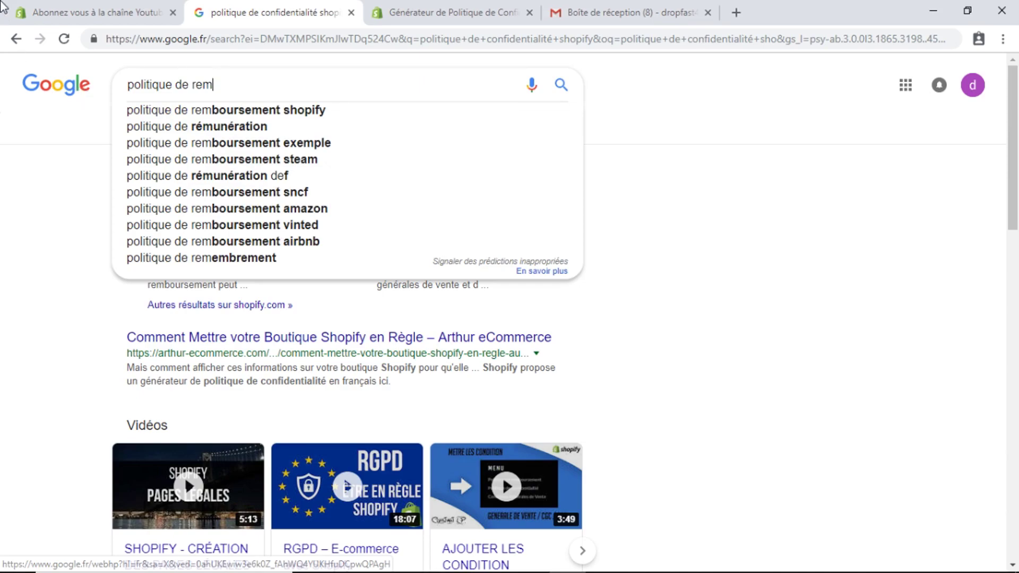
{"action": "left_click", "coordinate": [338, 107]}
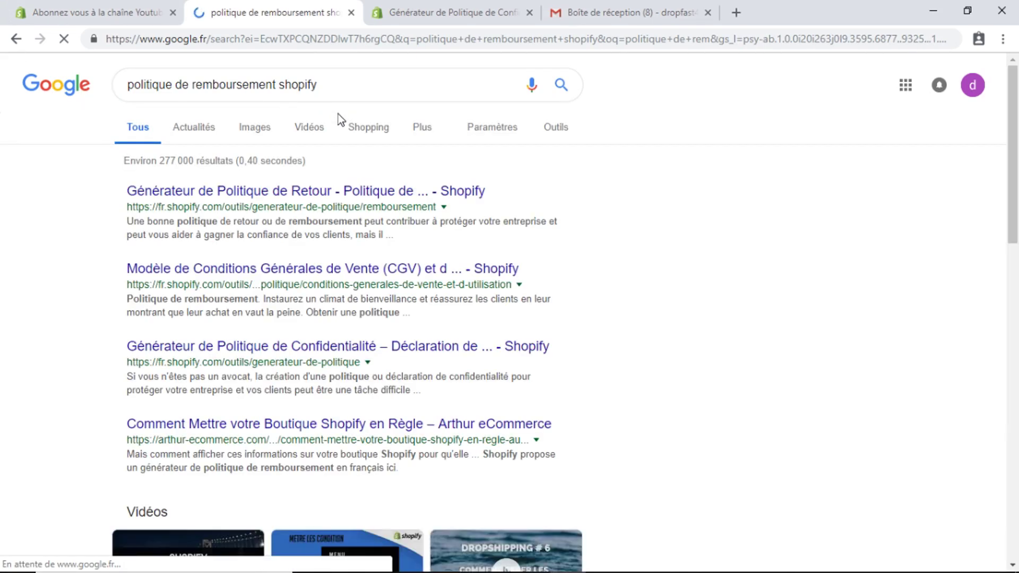
{"action": "right_click", "coordinate": [304, 190]}
{"action": "left_click", "coordinate": [339, 198]}
Search 'conditions générales de vente shopify', open the template in a new tab, then view the refund generator
{"action": "left_click", "coordinate": [353, 83]}
{"action": "key", "text": "ctrl+a"}
{"action": "key", "text": "BackSpace"}
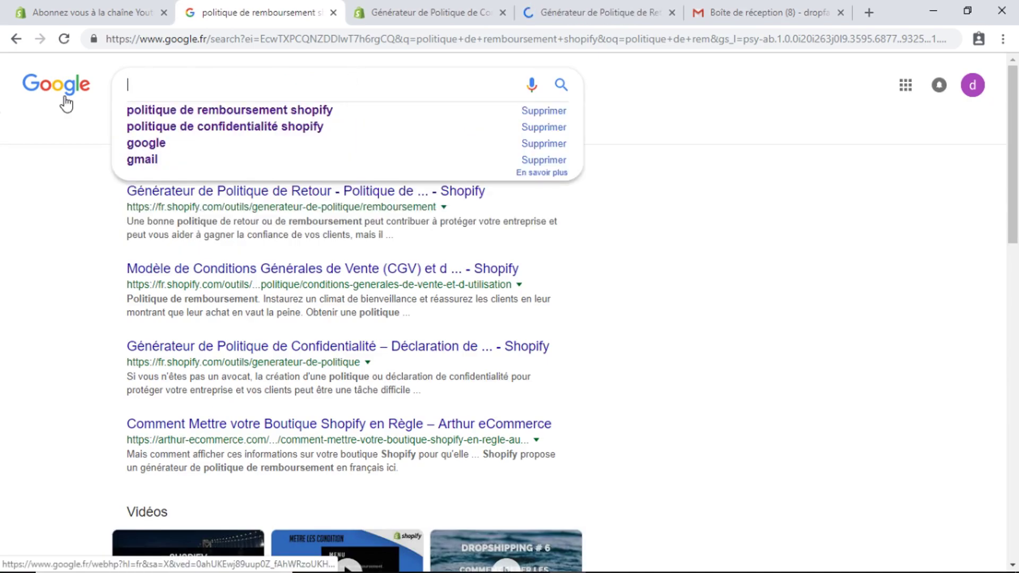
{"action": "type", "text": "condit"}
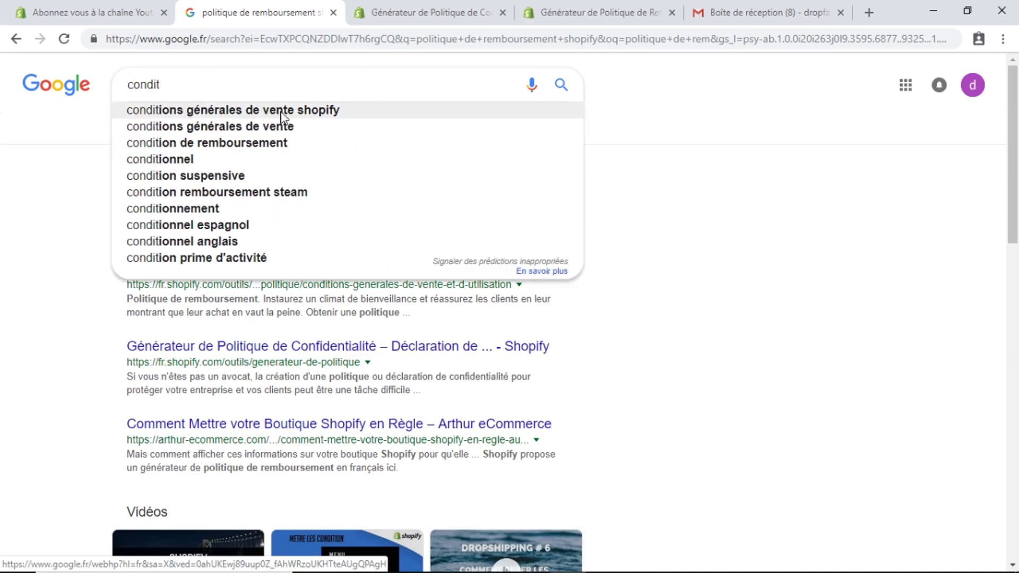
{"action": "left_click", "coordinate": [295, 110]}
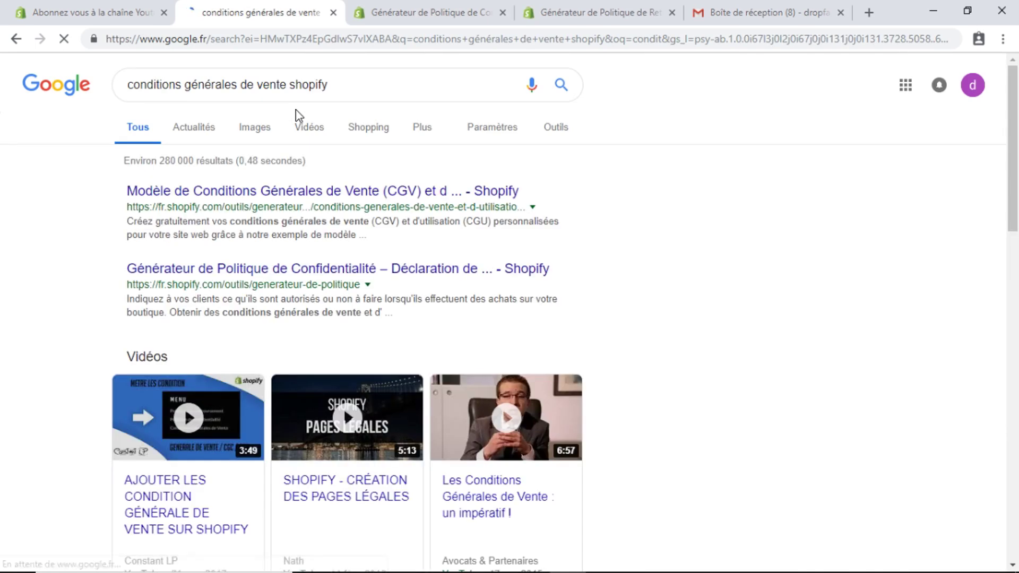
{"action": "right_click", "coordinate": [314, 189]}
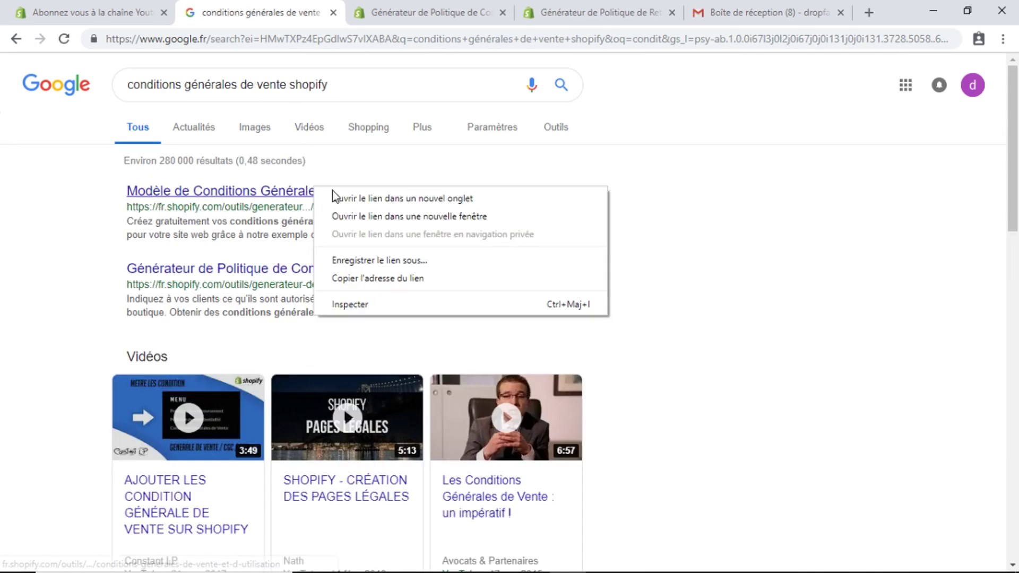
{"action": "left_click", "coordinate": [364, 200]}
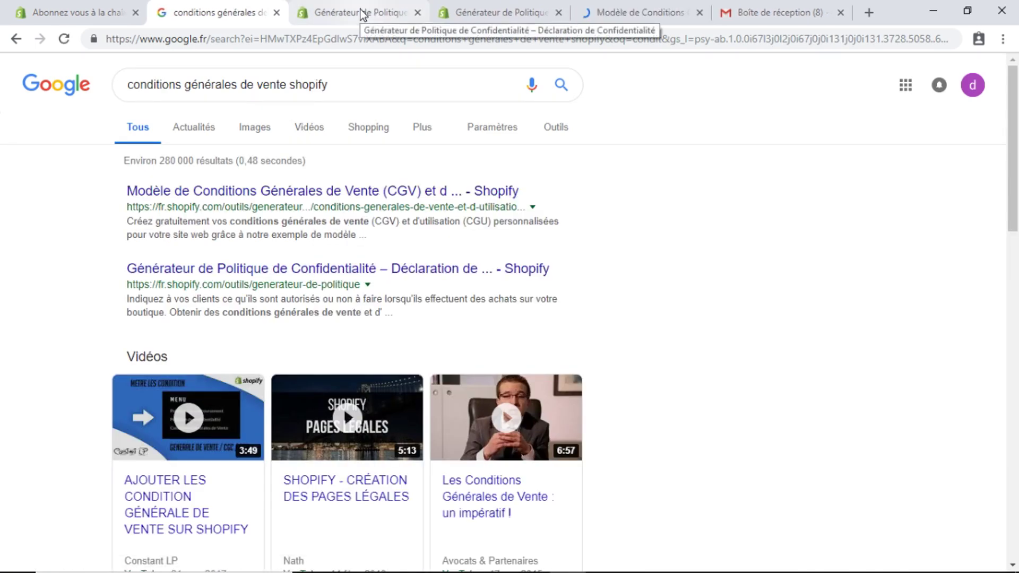
{"action": "left_click", "coordinate": [364, 12]}
{"action": "left_click", "coordinate": [498, 7]}
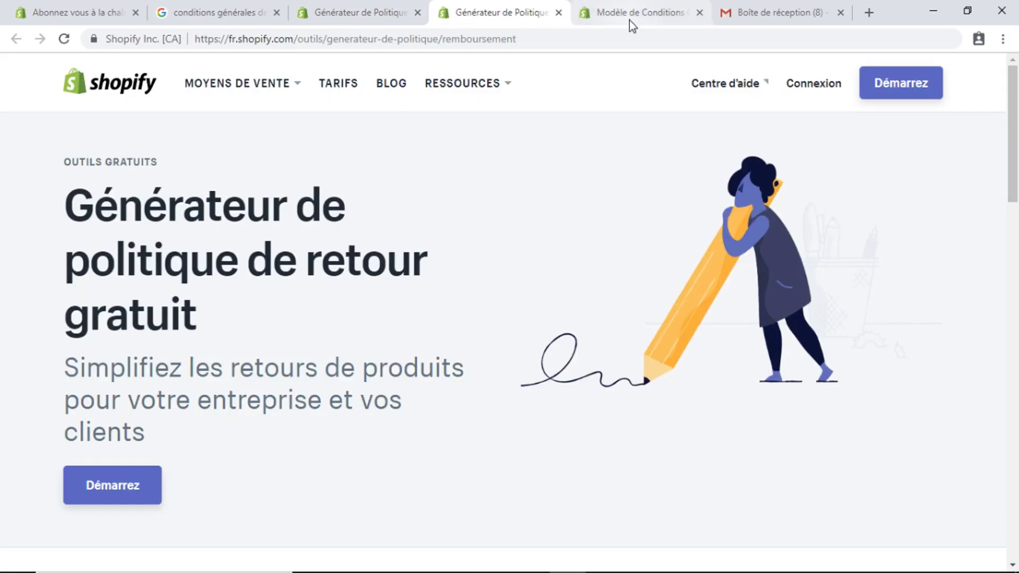
Compare the privacy, refund and terms of sale generator tabs
{"action": "left_click", "coordinate": [633, 20]}
{"action": "left_click", "coordinate": [447, 21]}
{"action": "left_click", "coordinate": [393, 16]}
{"action": "left_click", "coordinate": [485, 18]}
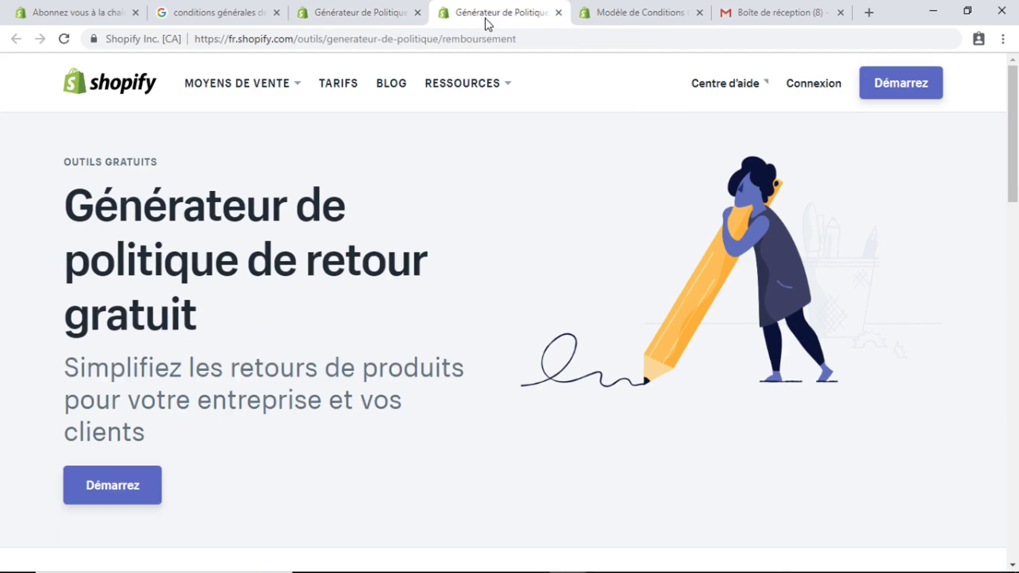
{"action": "left_click", "coordinate": [657, 7]}
{"action": "left_click", "coordinate": [473, 21]}
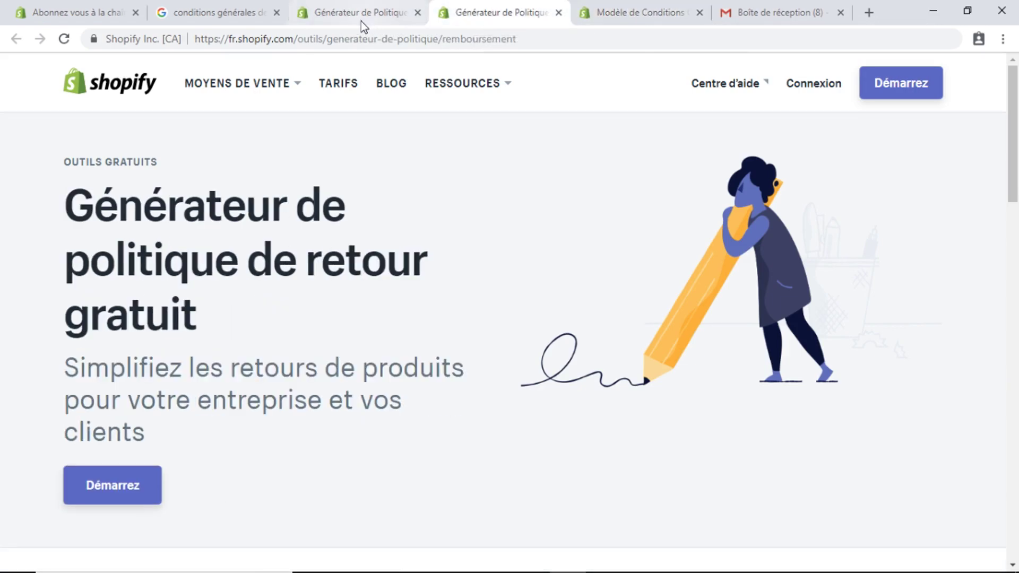
{"action": "left_click", "coordinate": [347, 21]}
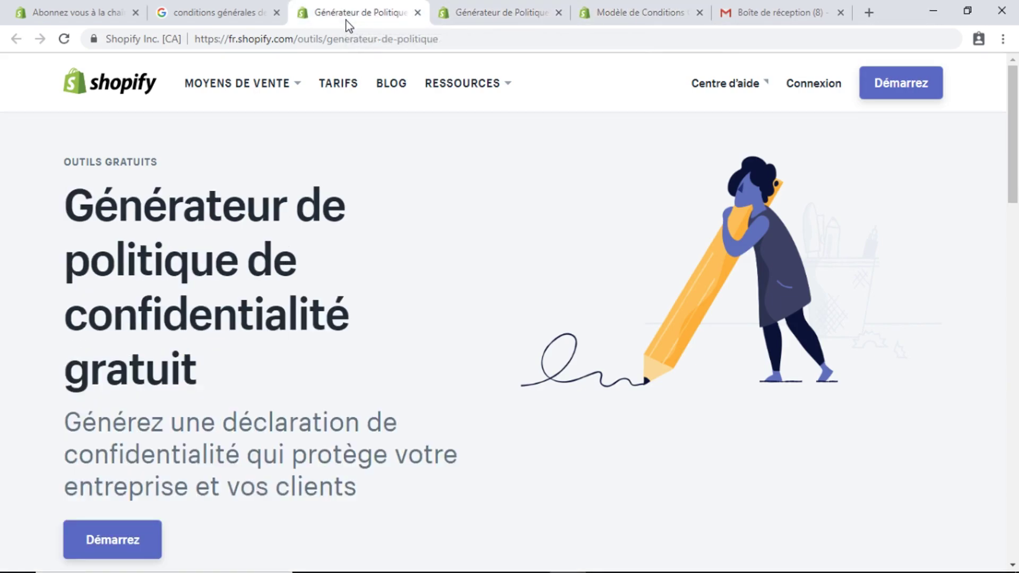
{"action": "left_click", "coordinate": [516, 8]}
{"action": "left_click", "coordinate": [364, 8]}
Go back to the refund policy generator and scroll down to its sign-up form
{"action": "mouse_move", "coordinate": [1018, 135]}
{"action": "left_mouse_down"}
{"action": "mouse_move", "coordinate": [1017, 159]}
{"action": "mouse_move", "coordinate": [1018, 134]}
{"action": "left_mouse_up"}
{"action": "left_click", "coordinate": [504, 10]}
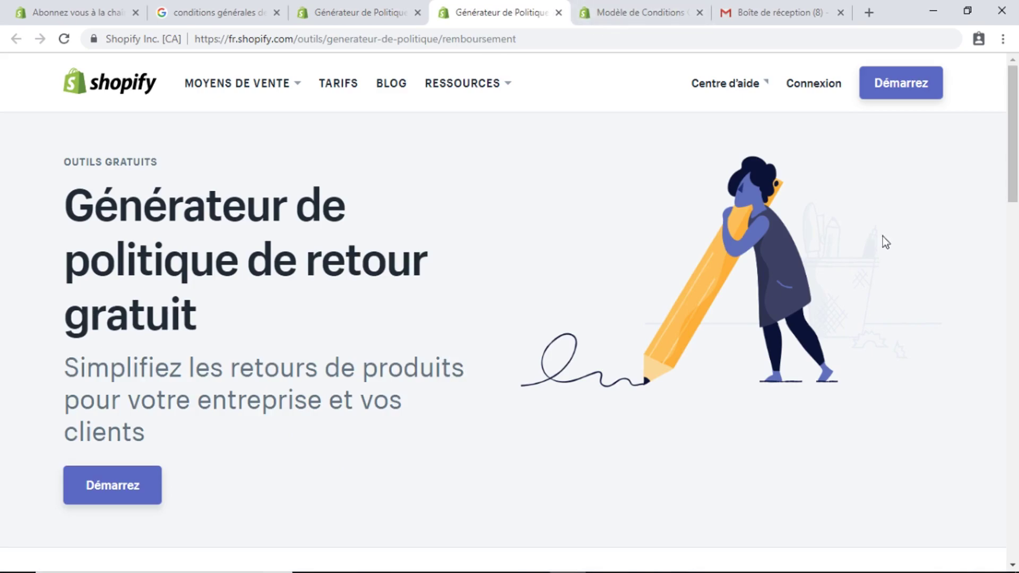
{"action": "left_click_drag", "start_coordinate": [1017, 156], "coordinate": [1018, 179]}
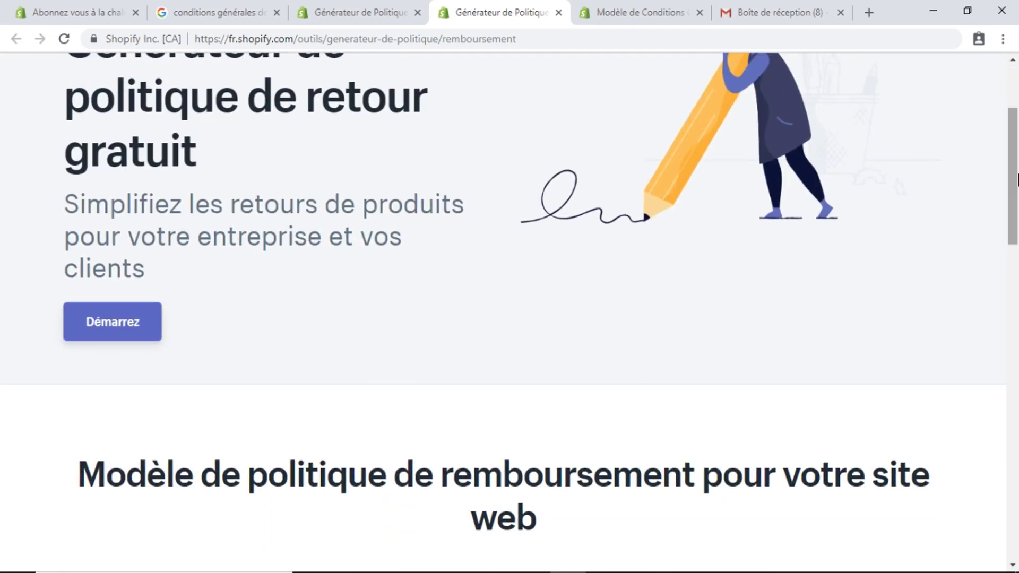
{"action": "left_click_drag", "start_coordinate": [1017, 181], "coordinate": [1017, 333]}
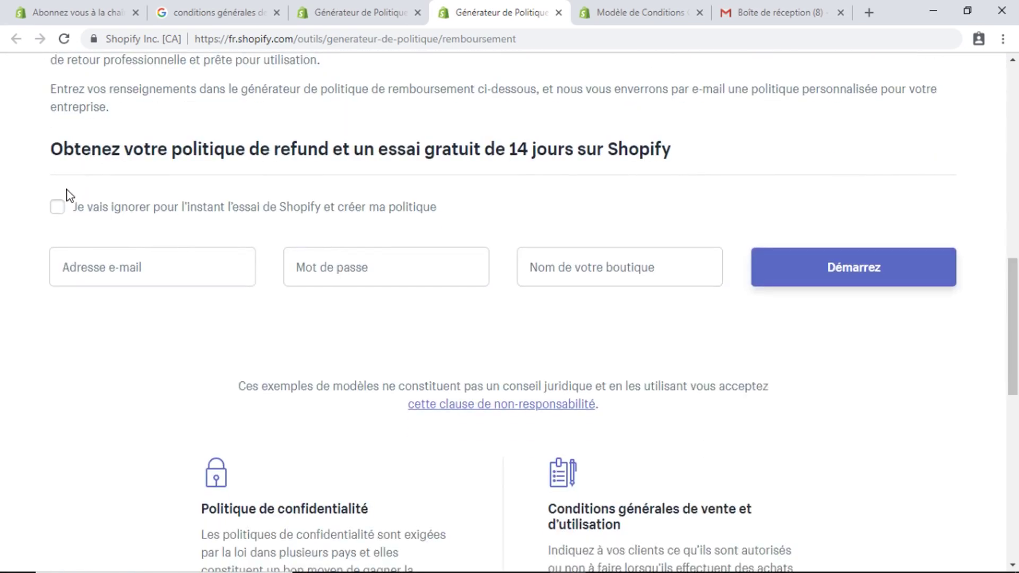
Skip the trial, then enter business name maboutique and the business e-mail address
{"action": "left_click", "coordinate": [57, 212]}
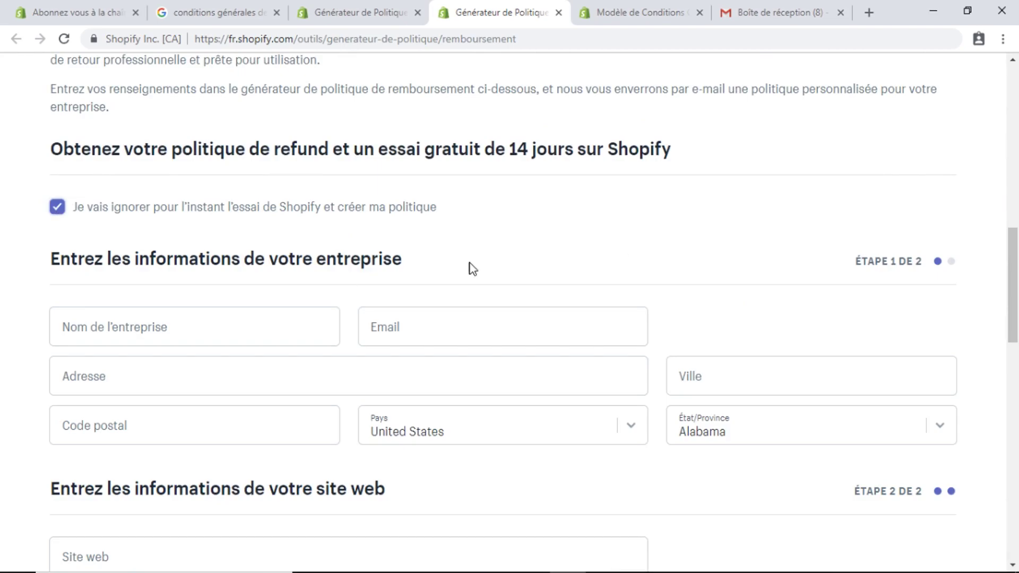
{"action": "left_click_drag", "start_coordinate": [1017, 290], "coordinate": [1017, 317]}
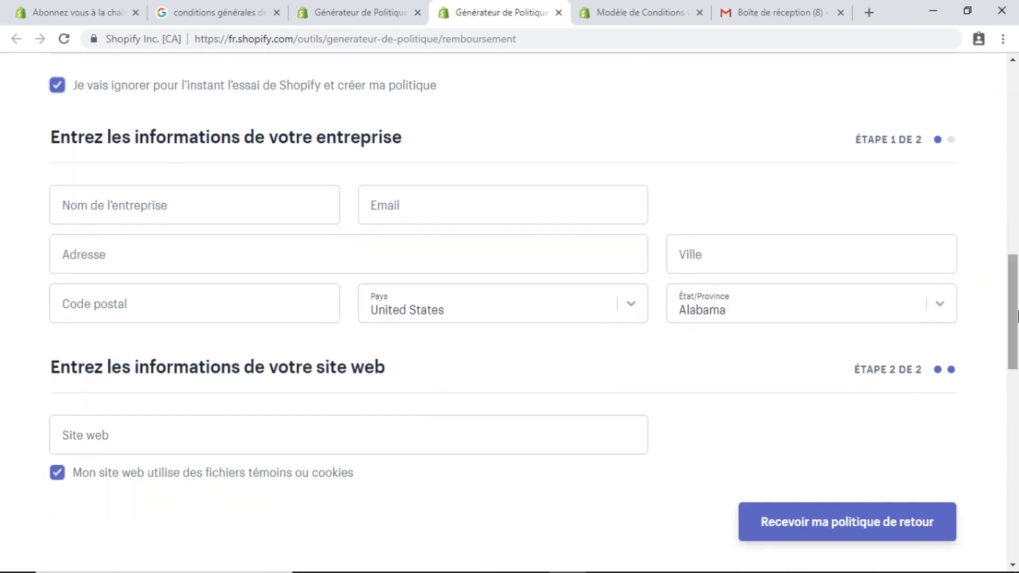
{"action": "left_click", "coordinate": [95, 215]}
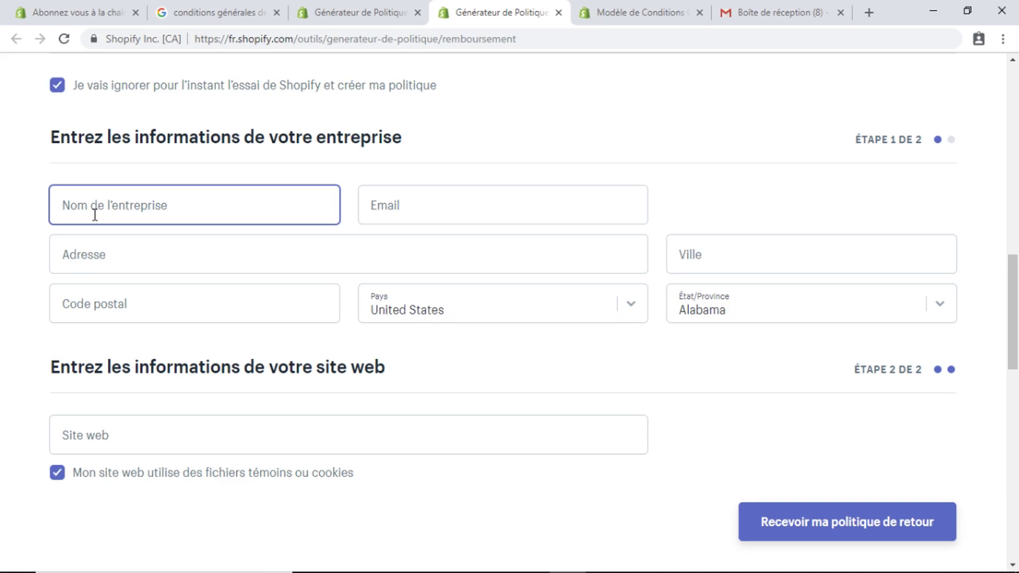
{"action": "type", "text": "mabout"}
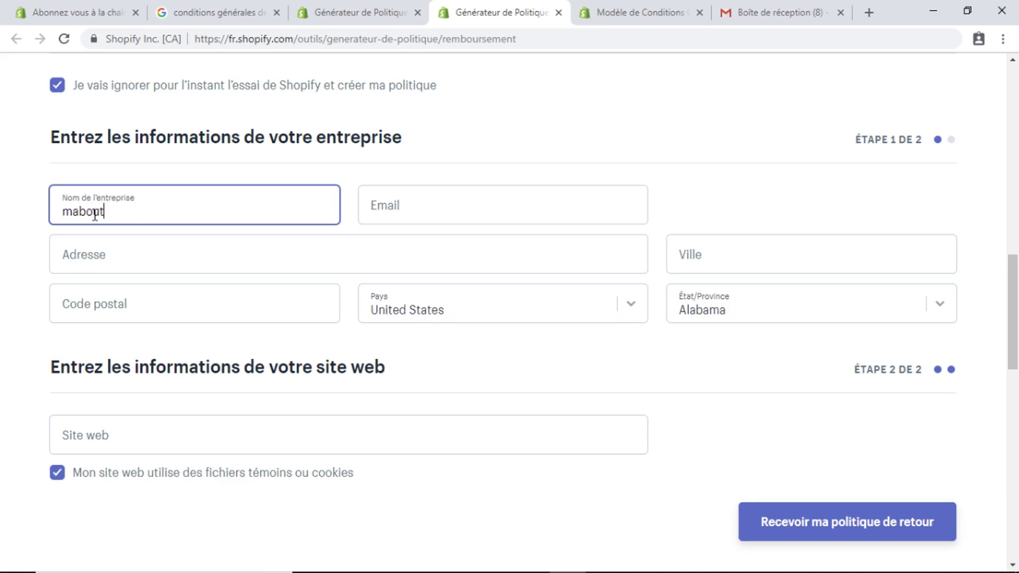
{"action": "type", "text": "ique"}
{"action": "left_click", "coordinate": [437, 197]}
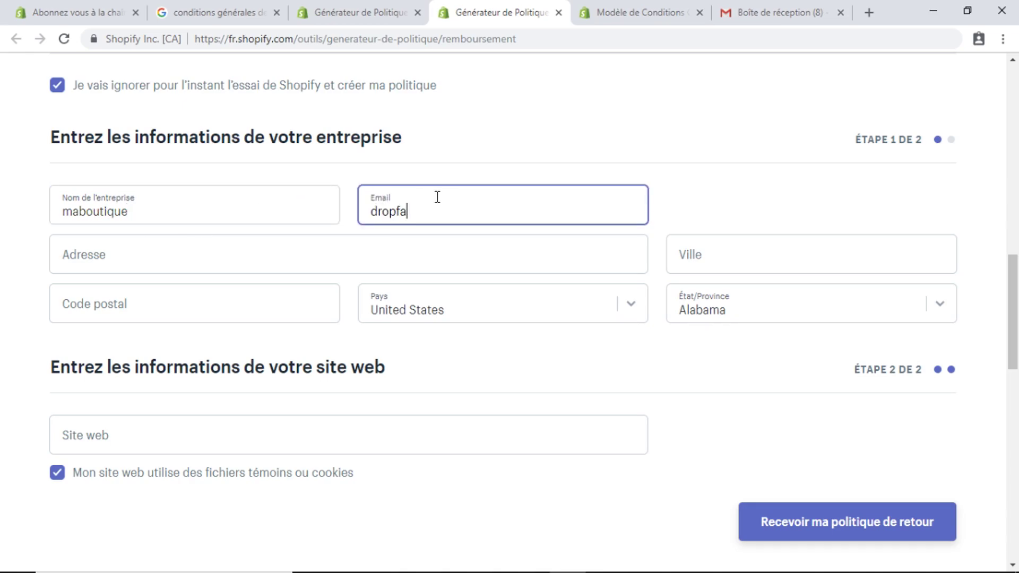
Fill in the business street address, city and postal code
{"action": "left_click", "coordinate": [190, 264]}
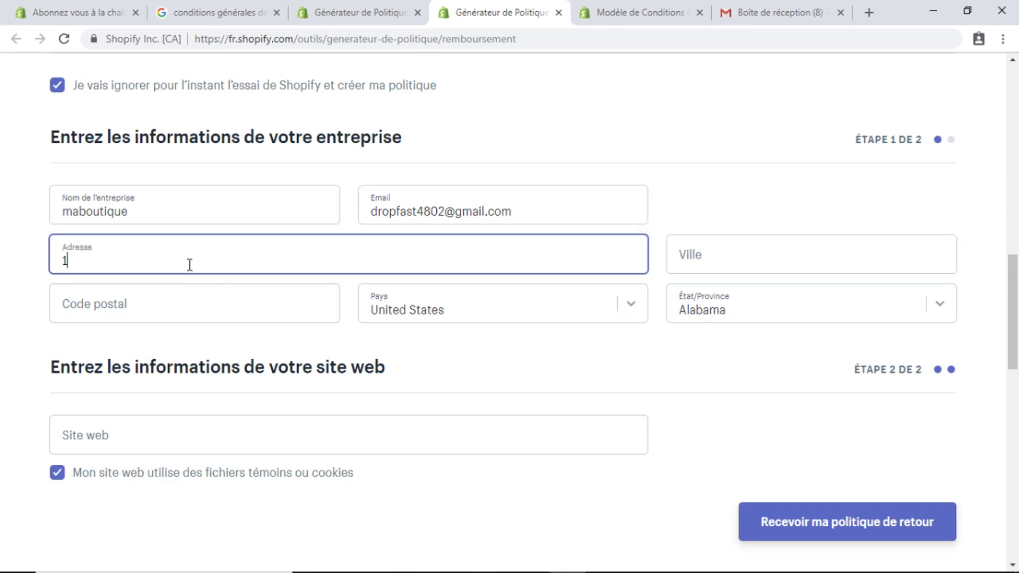
{"action": "left_click", "coordinate": [749, 259]}
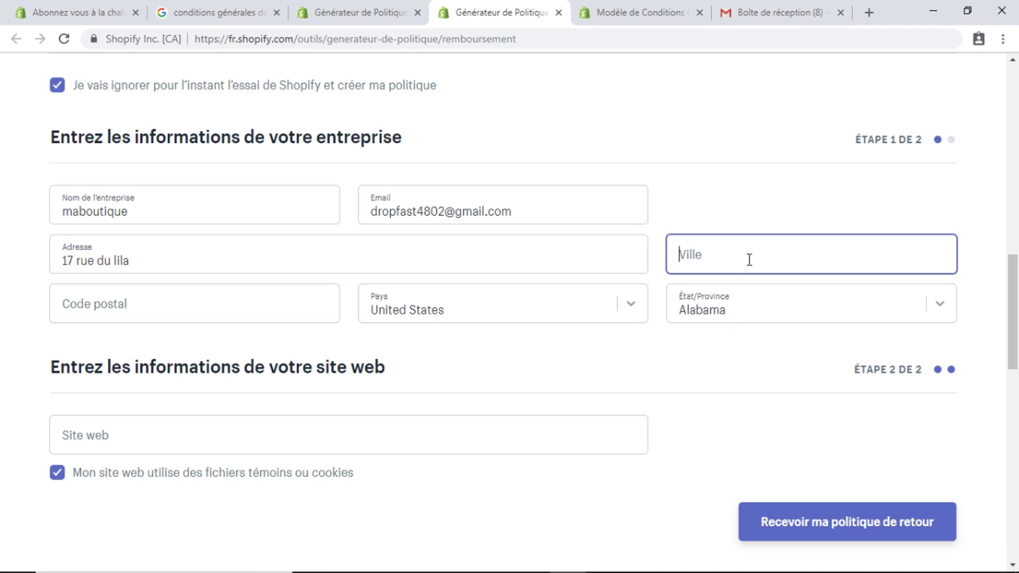
{"action": "type", "text": "paris"}
{"action": "left_click", "coordinate": [137, 298]}
{"action": "type", "text": "1"}
{"action": "key", "text": "BackSpace"}
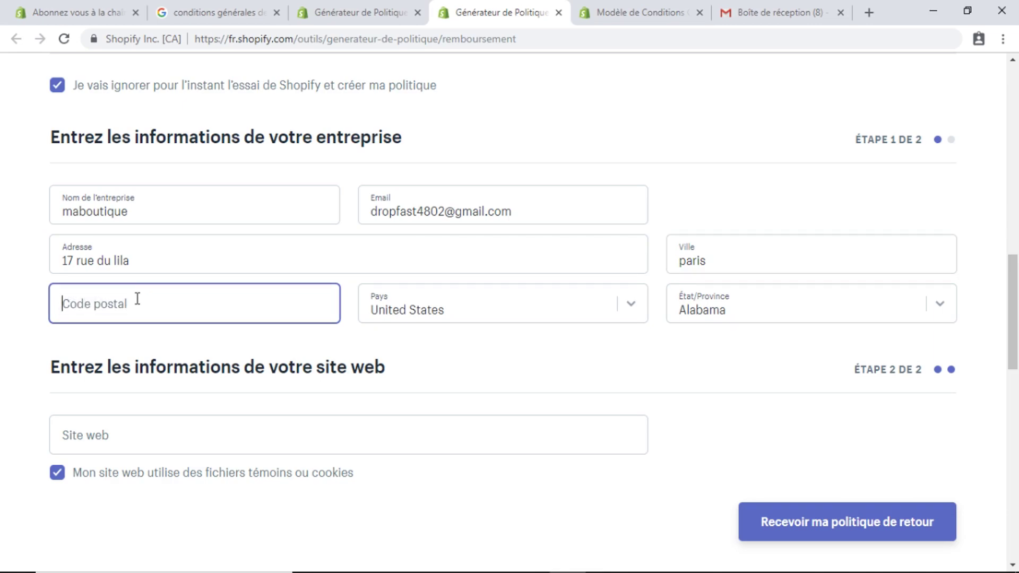
{"action": "type", "text": "18000"}
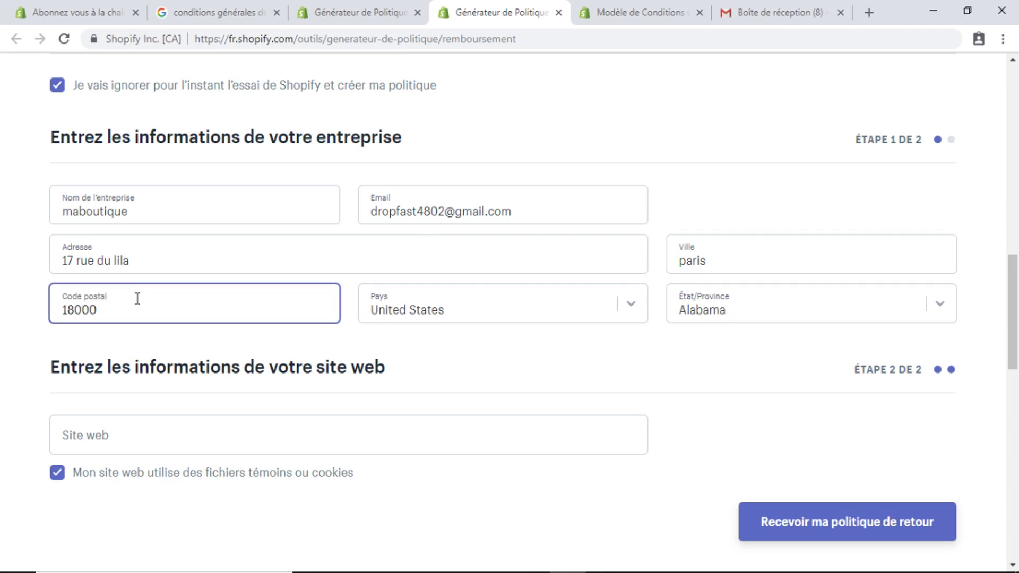
Pick France from the Pays list and Bretagne from the État/Province list
{"action": "left_click", "coordinate": [639, 309]}
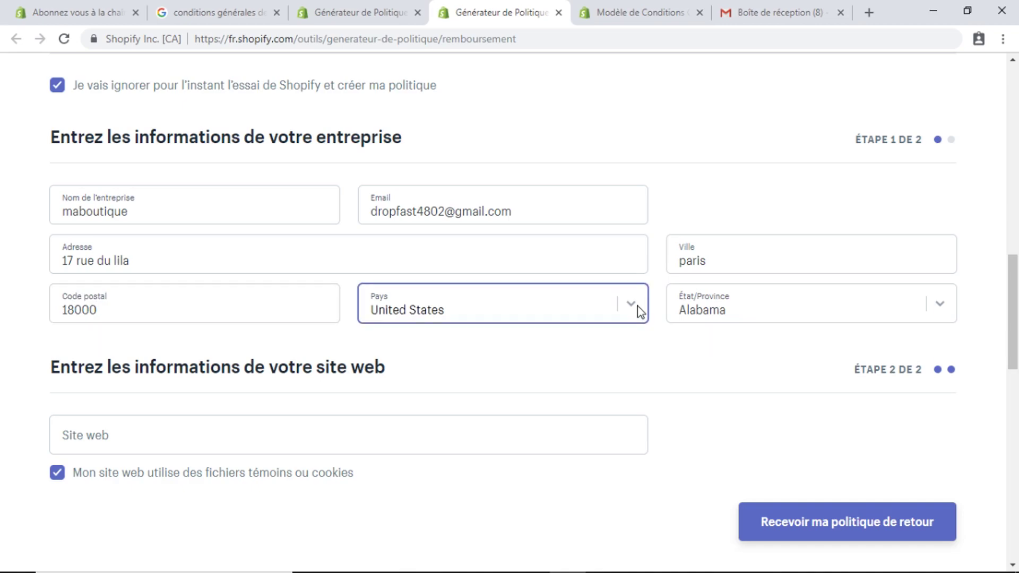
{"action": "left_click_drag", "start_coordinate": [641, 245], "coordinate": [644, 67]}
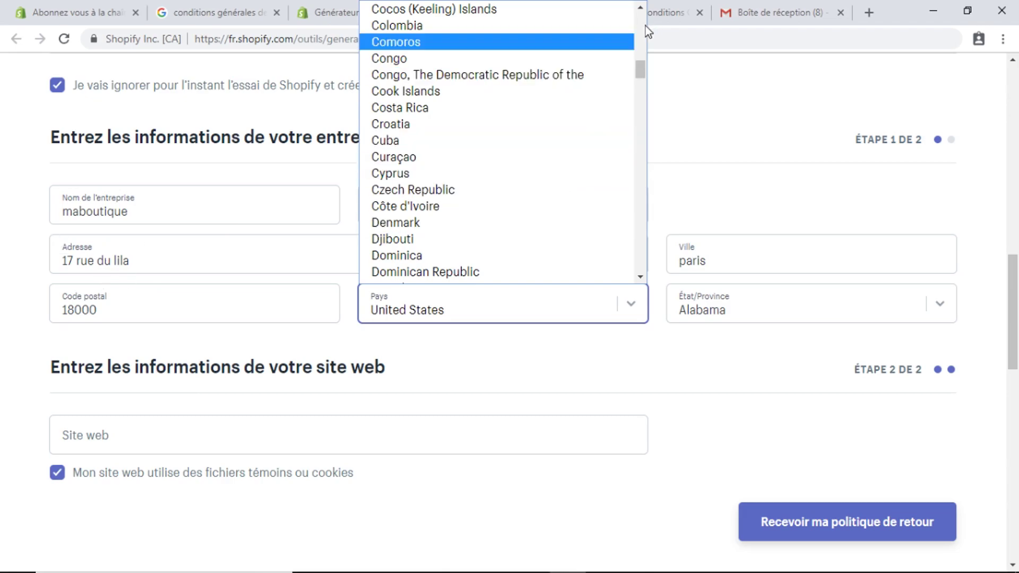
{"action": "left_click_drag", "start_coordinate": [641, 76], "coordinate": [660, 15]}
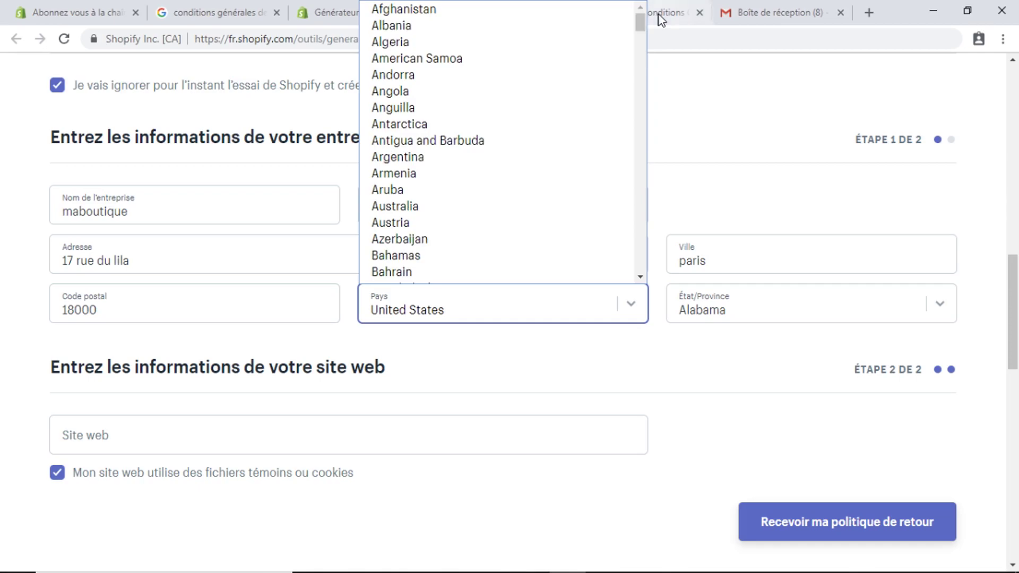
{"action": "left_click_drag", "start_coordinate": [644, 24], "coordinate": [645, 87]}
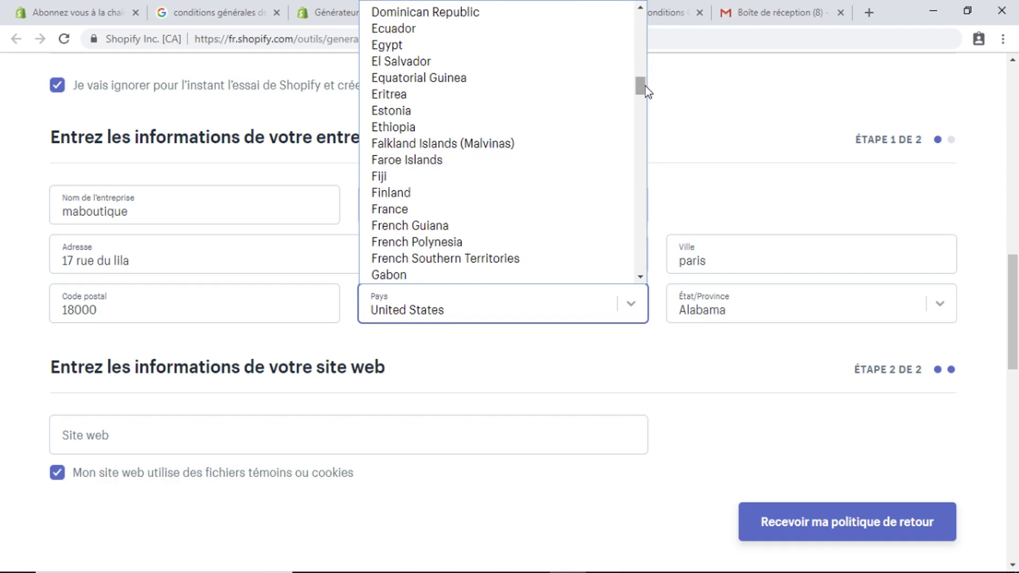
{"action": "left_click", "coordinate": [401, 209]}
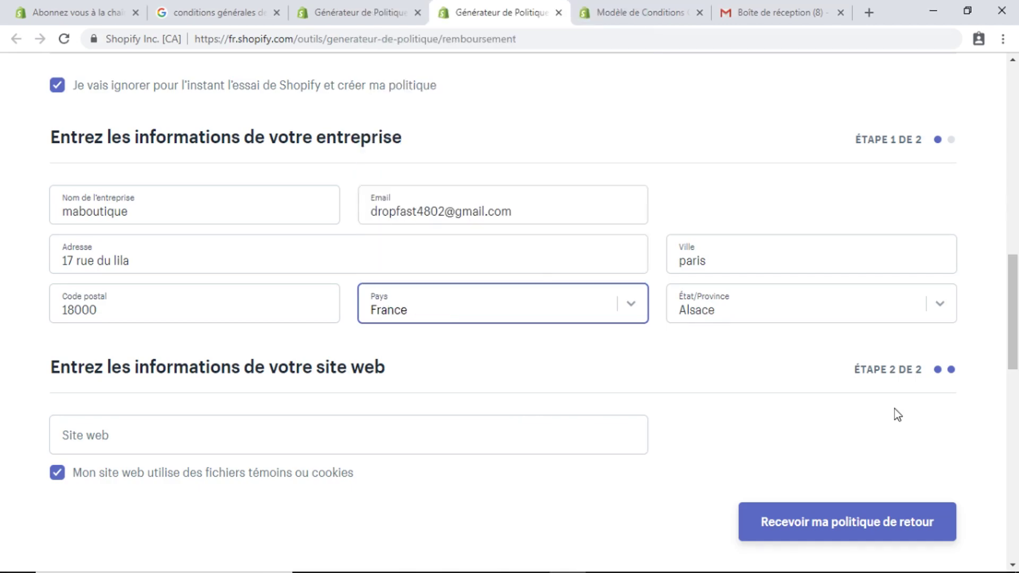
{"action": "scroll", "coordinate": [1013, 313], "scroll_direction": "down", "scroll_amount": 1}
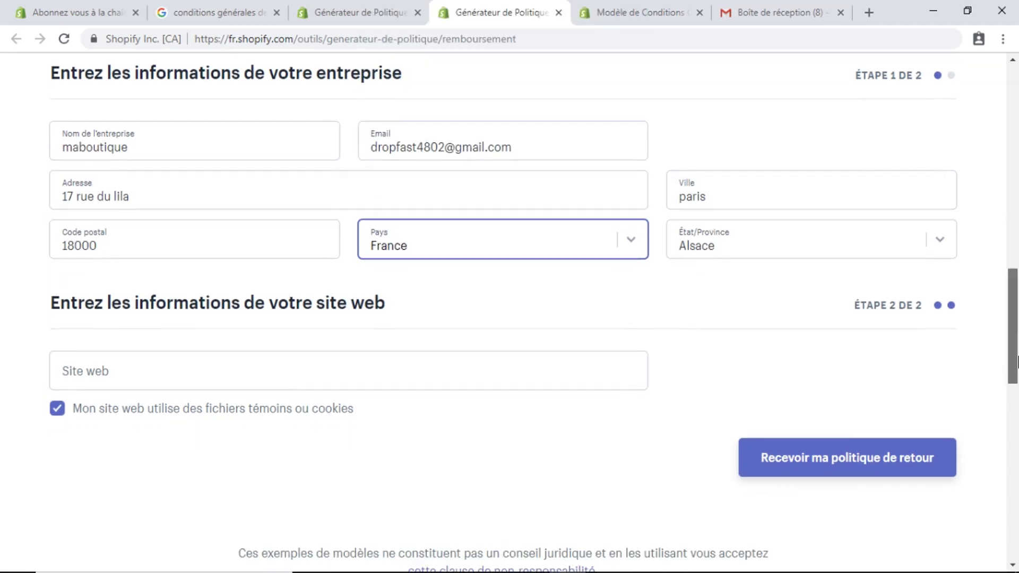
{"action": "left_click", "coordinate": [942, 244]}
{"action": "left_click", "coordinate": [751, 352]}
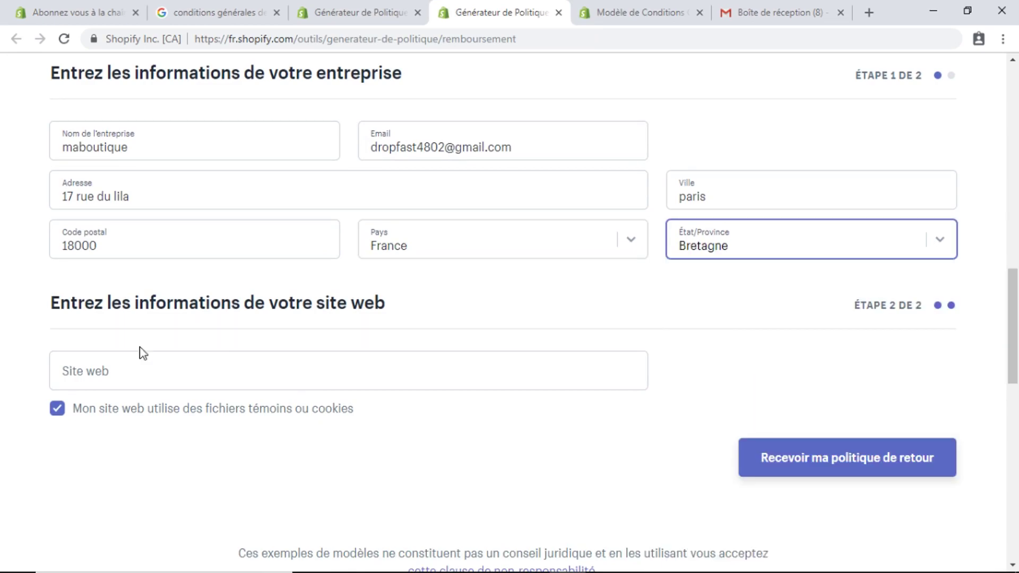
{"action": "left_click", "coordinate": [72, 378]}
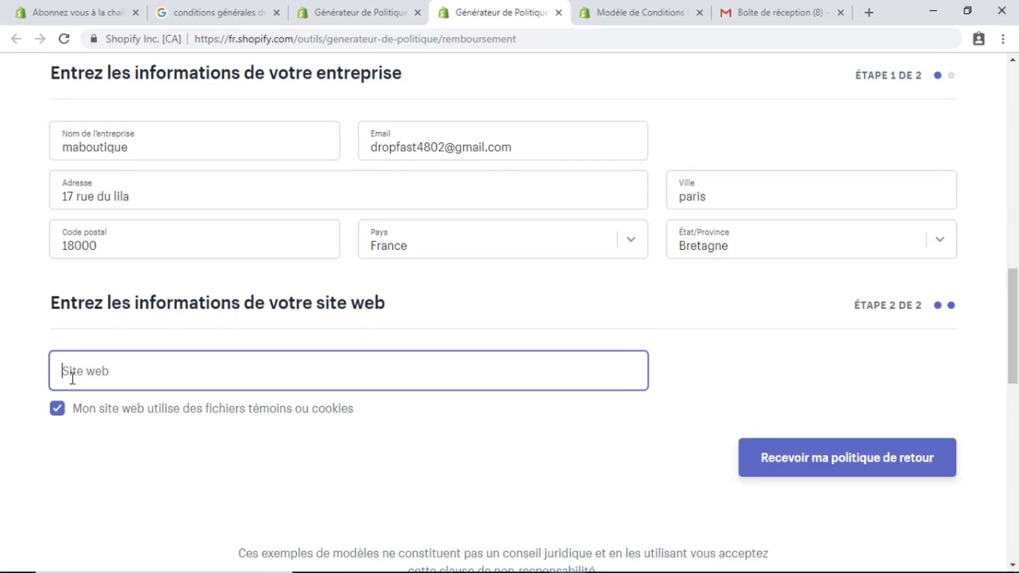
Submit 'Recevoir ma politique de retour' to have the policy e-mailed, then check the Gmail inbox
{"action": "scroll", "coordinate": [1012, 326], "scroll_direction": "down", "scroll_amount": 3}
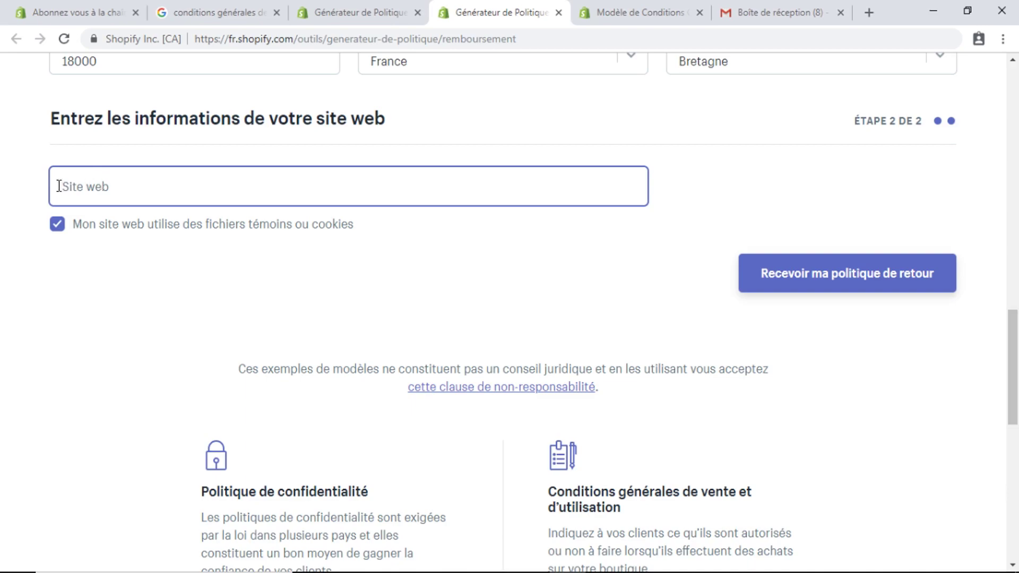
{"action": "left_click", "coordinate": [848, 275]}
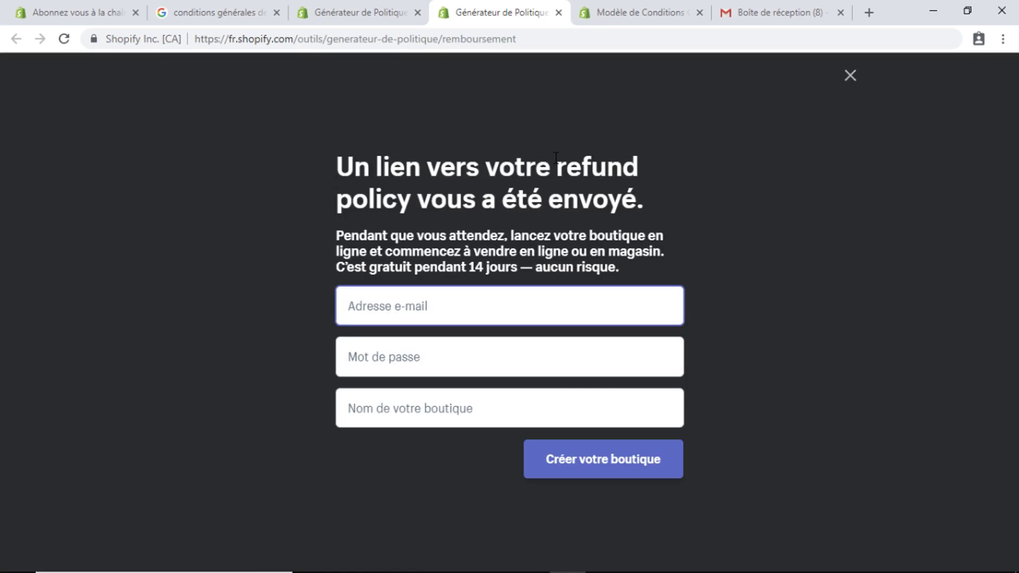
{"action": "left_click", "coordinate": [761, 8]}
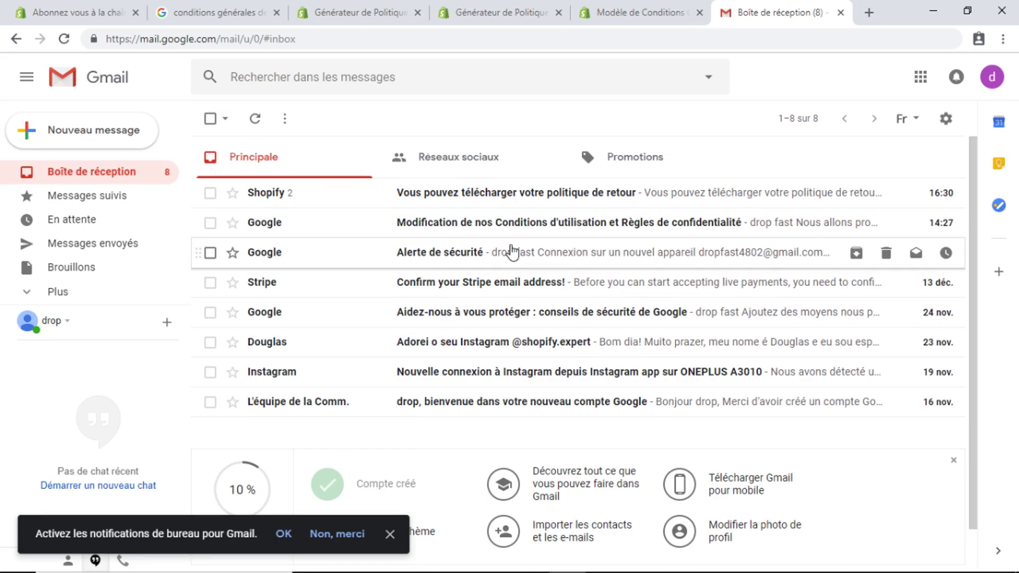
Open Shopify's e-mail and follow 'Obtenez votre politique de retour maintenant' to the generated policy
{"action": "left_click", "coordinate": [373, 202]}
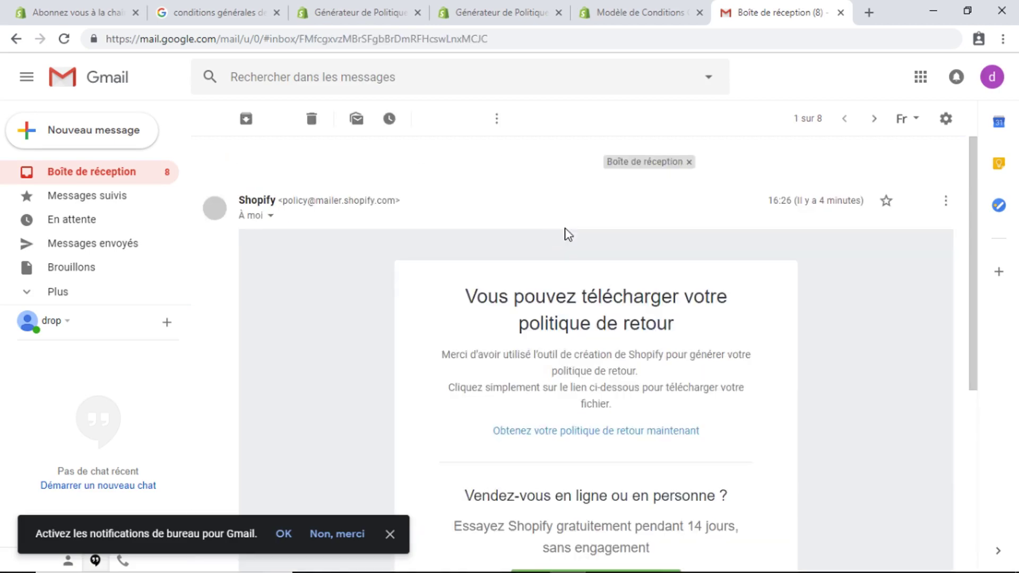
{"action": "left_click_drag", "start_coordinate": [974, 218], "coordinate": [969, 348]}
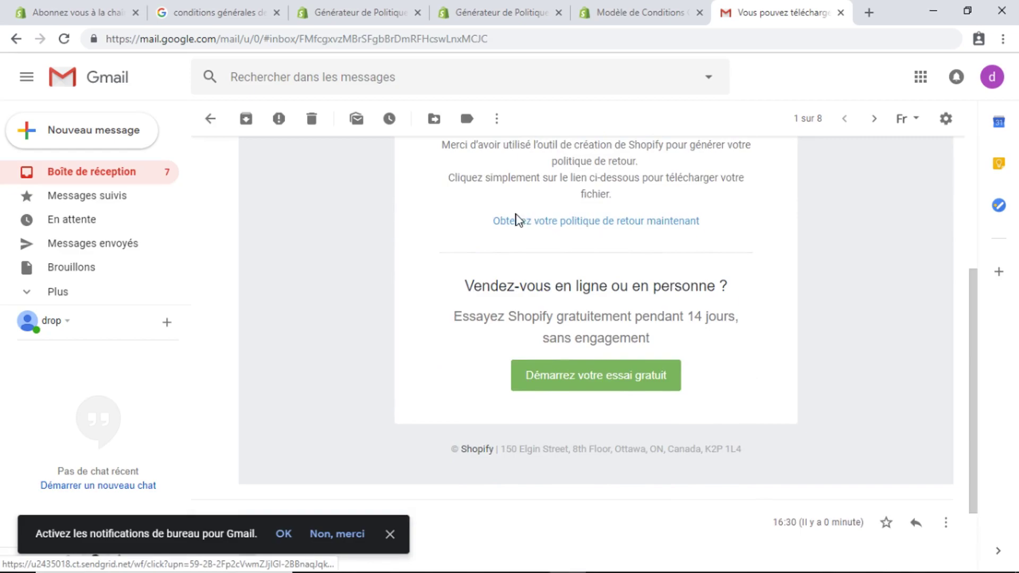
{"action": "left_click", "coordinate": [642, 223]}
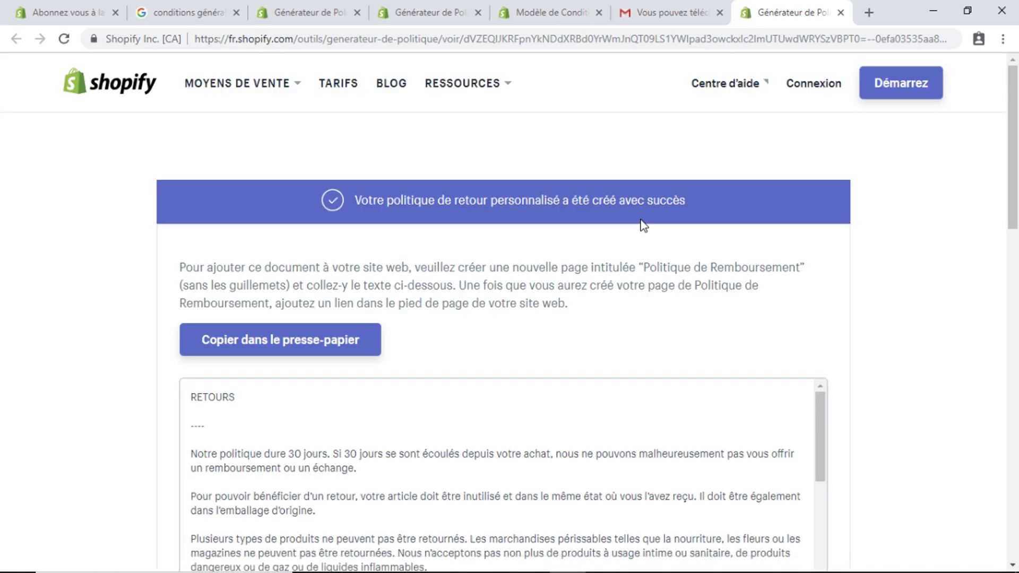
Copy the generated refund policy with 'Copier dans le presse-papier' and go back to the Shopify admin tab
{"action": "left_click_drag", "start_coordinate": [1015, 194], "coordinate": [1016, 244]}
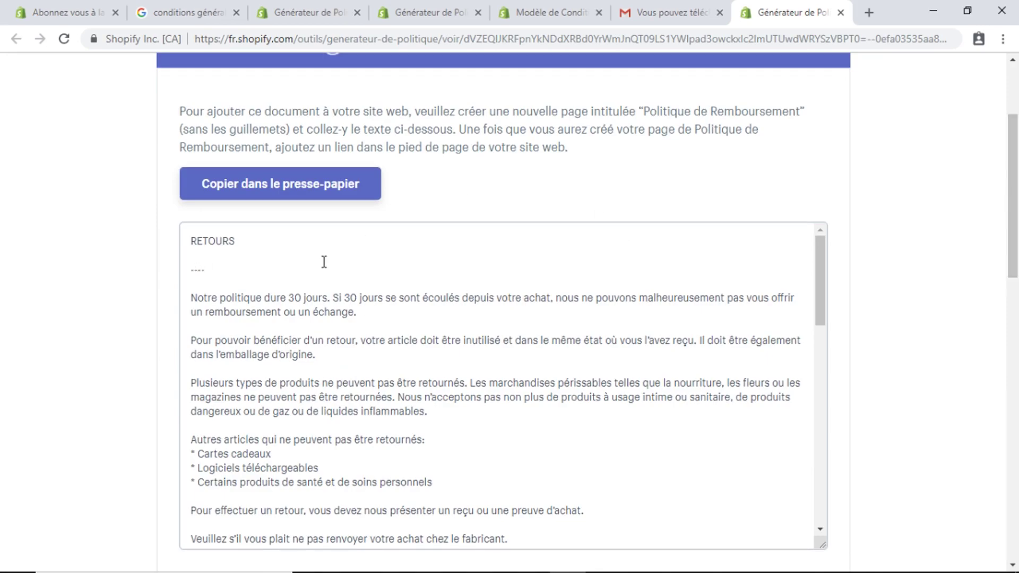
{"action": "left_click", "coordinate": [319, 185]}
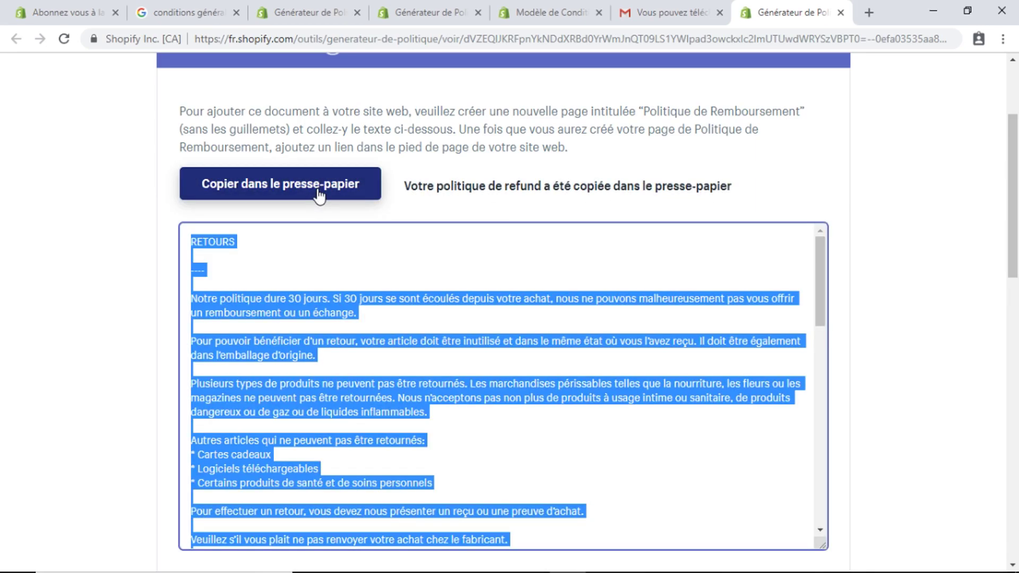
{"action": "left_click", "coordinate": [72, 7]}
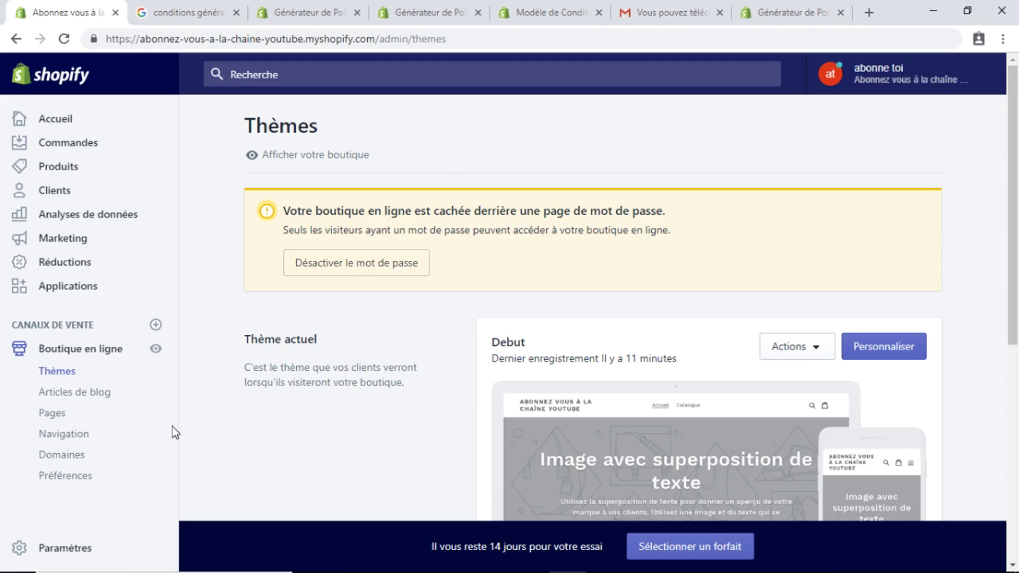
Create a new page titled 'Politique de remboursement'
{"action": "left_click", "coordinate": [54, 415]}
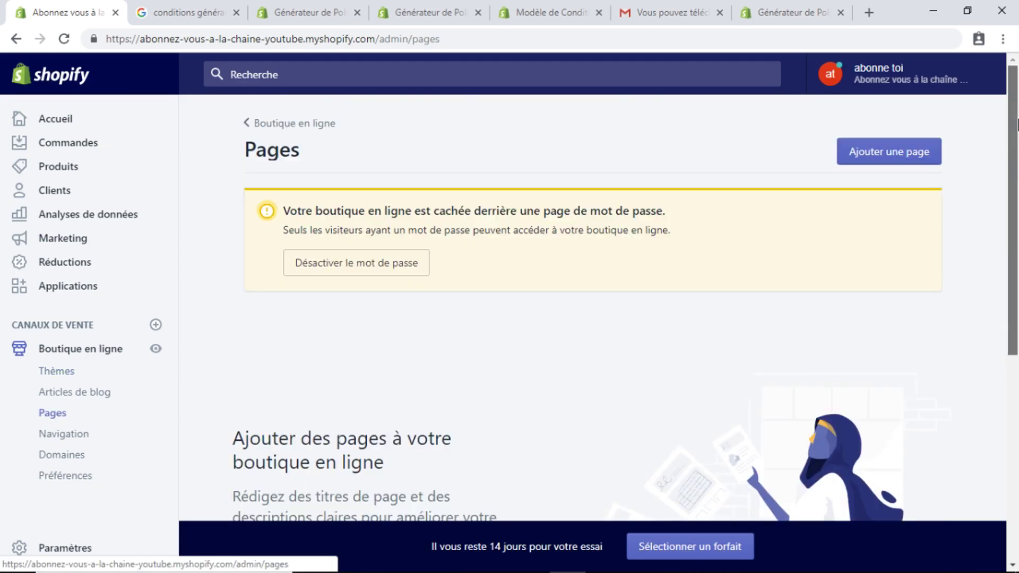
{"action": "left_click", "coordinate": [896, 153]}
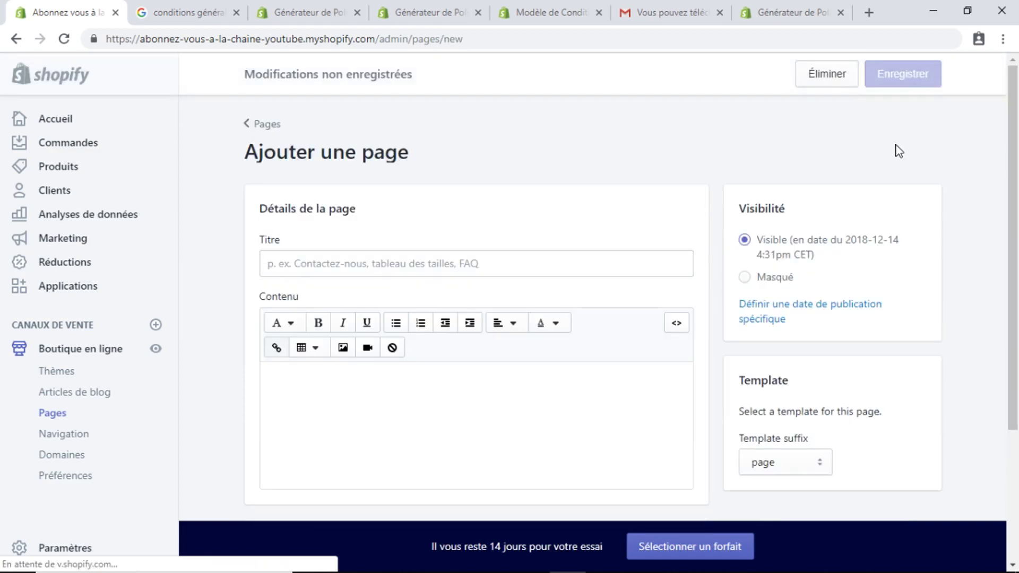
{"action": "left_click", "coordinate": [384, 257]}
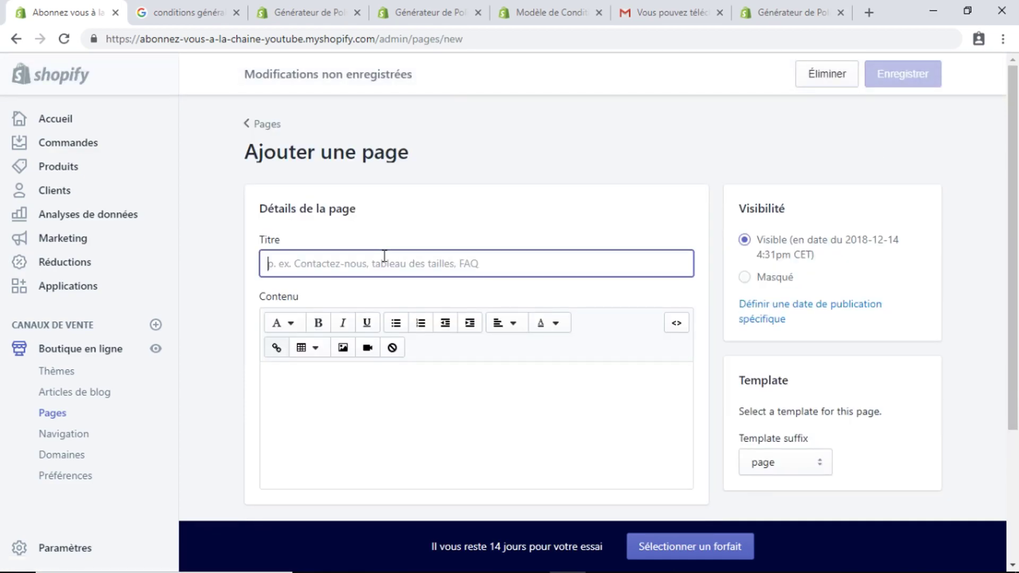
{"action": "type", "text": "Pol"}
{"action": "type", "text": "itque de rembout"}
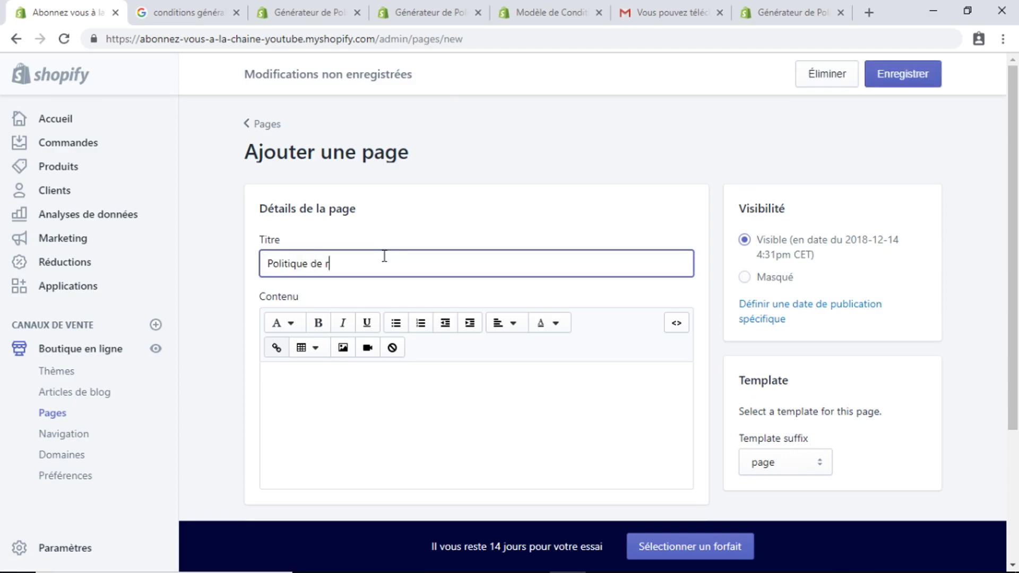
{"action": "type", "text": "rsmeent"}
{"action": "key", "text": "BackSpace"}
{"action": "key", "text": "BackSpace"}
{"action": "key", "text": "BackSpace"}
{"action": "type", "text": "emen"}
Paste the copied refund policy into the page content and save the page
{"action": "left_click", "coordinate": [367, 380]}
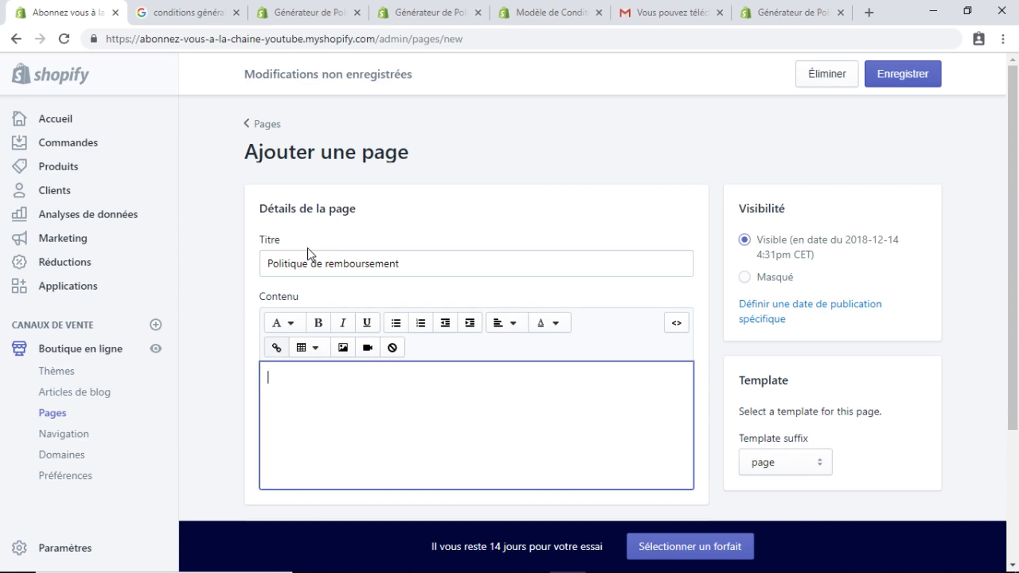
{"action": "key", "text": "ctrl+v"}
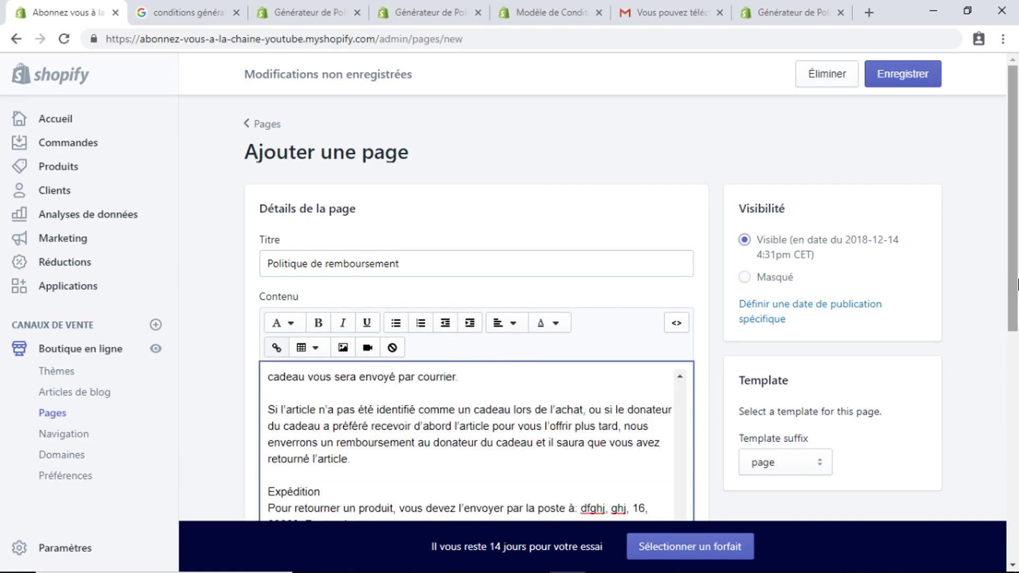
{"action": "left_click", "coordinate": [653, 12]}
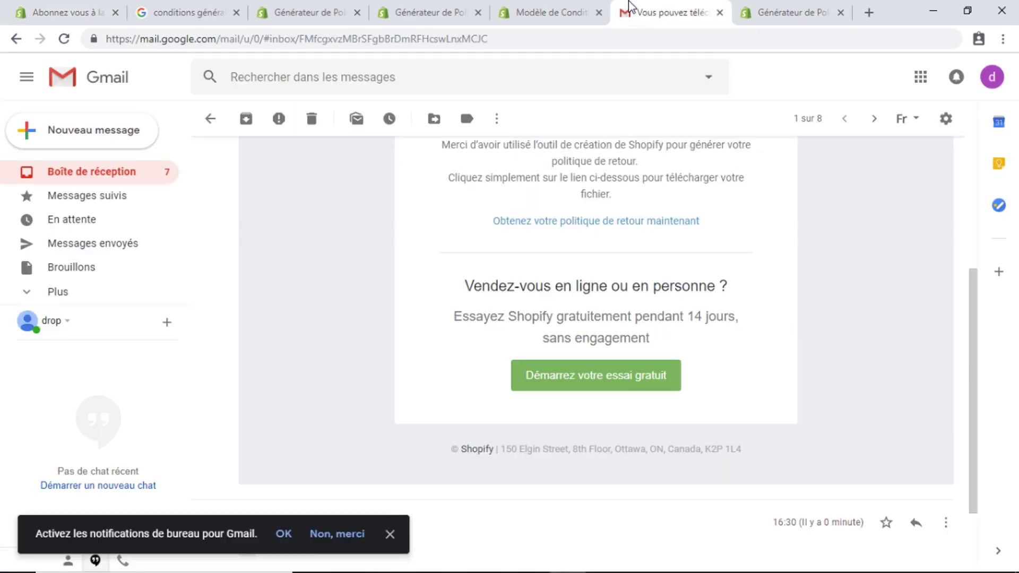
{"action": "left_click", "coordinate": [800, 14]}
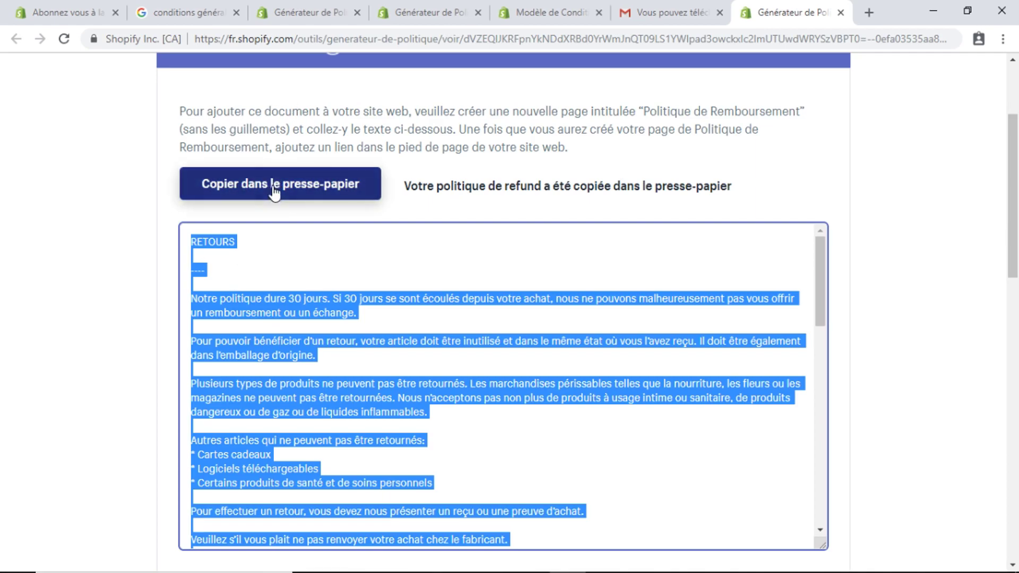
{"action": "left_click", "coordinate": [85, 8]}
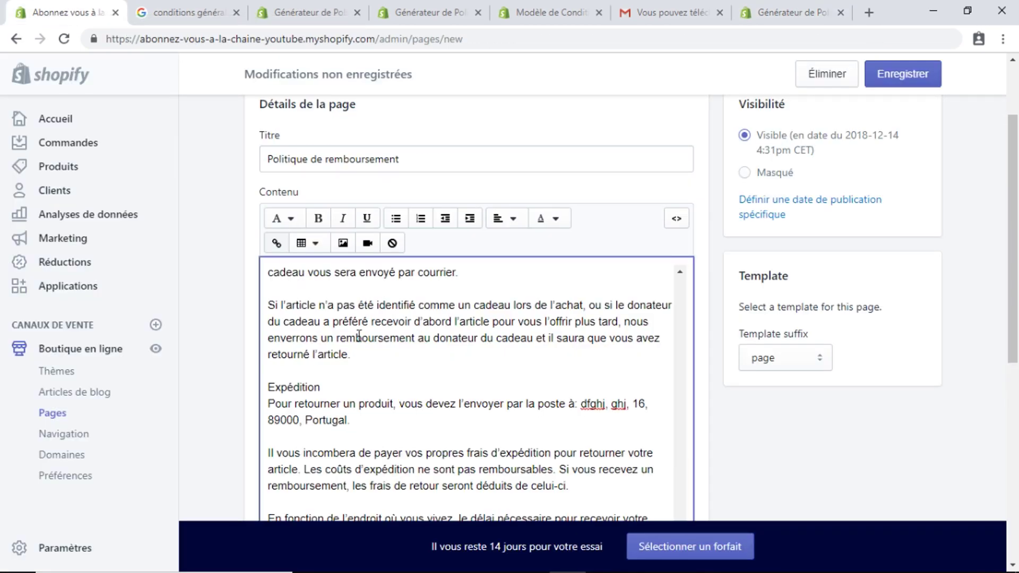
{"action": "left_click", "coordinate": [891, 77]}
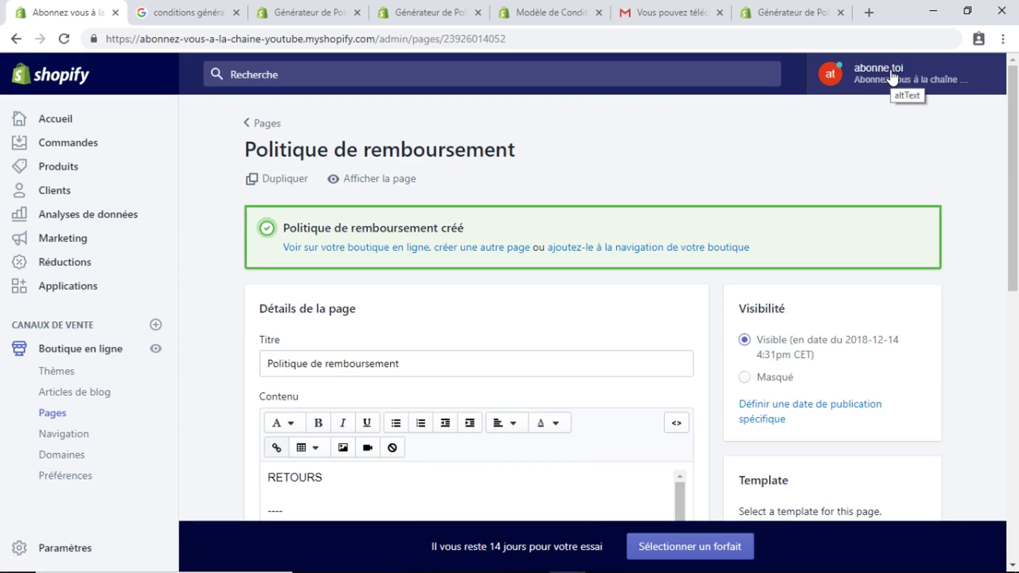
From the Debut theme's footer quick links block, open the 'Menu pied de page' menu for editing
{"action": "left_click", "coordinate": [87, 349]}
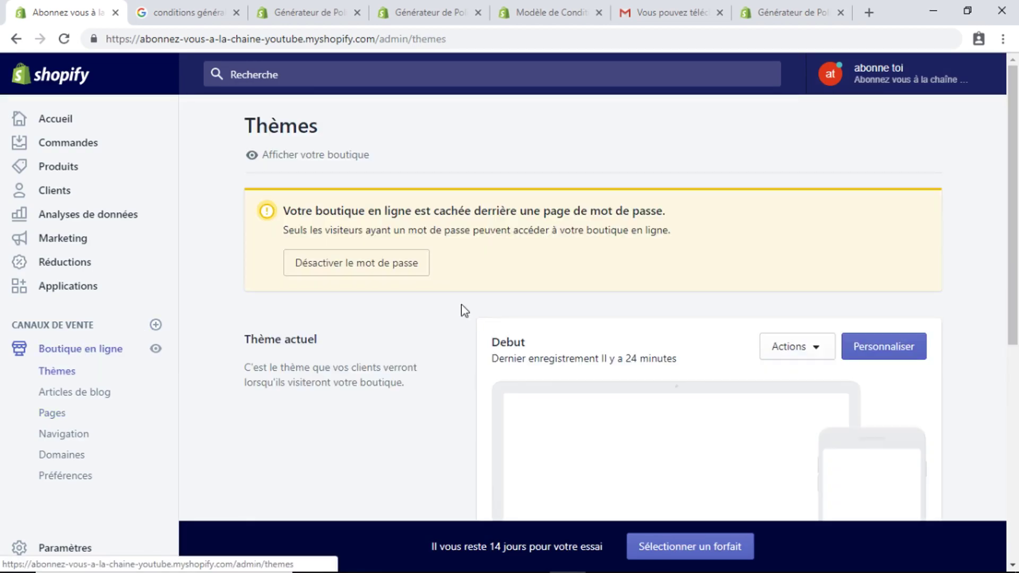
{"action": "left_click", "coordinate": [877, 358]}
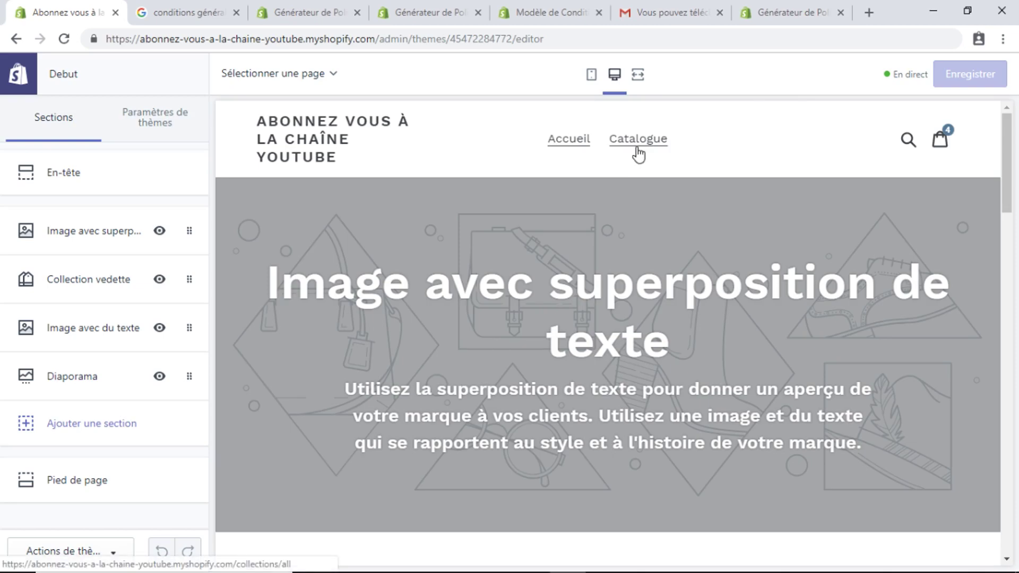
{"action": "left_click_drag", "start_coordinate": [1012, 156], "coordinate": [1010, 489]}
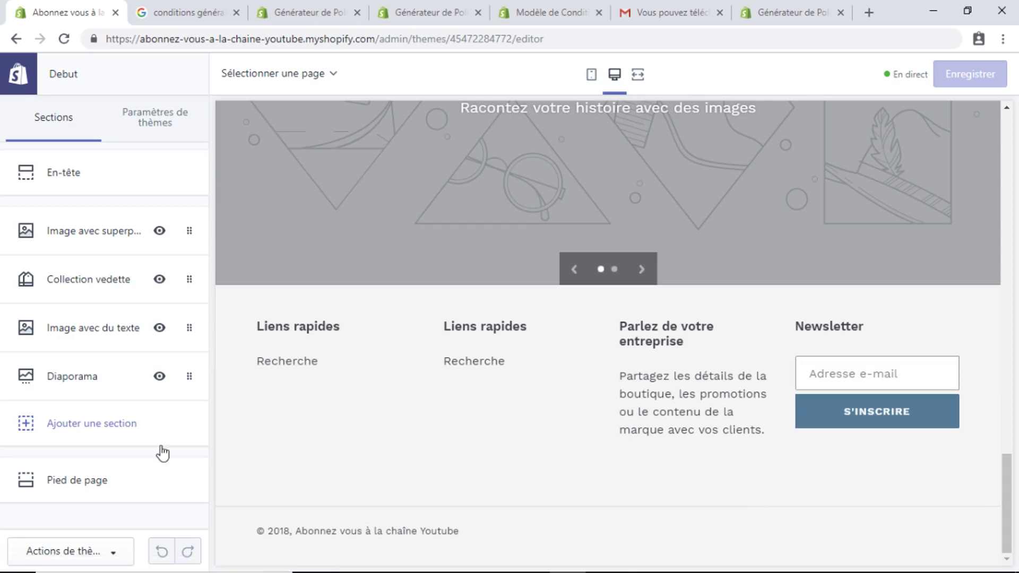
{"action": "left_click", "coordinate": [82, 480]}
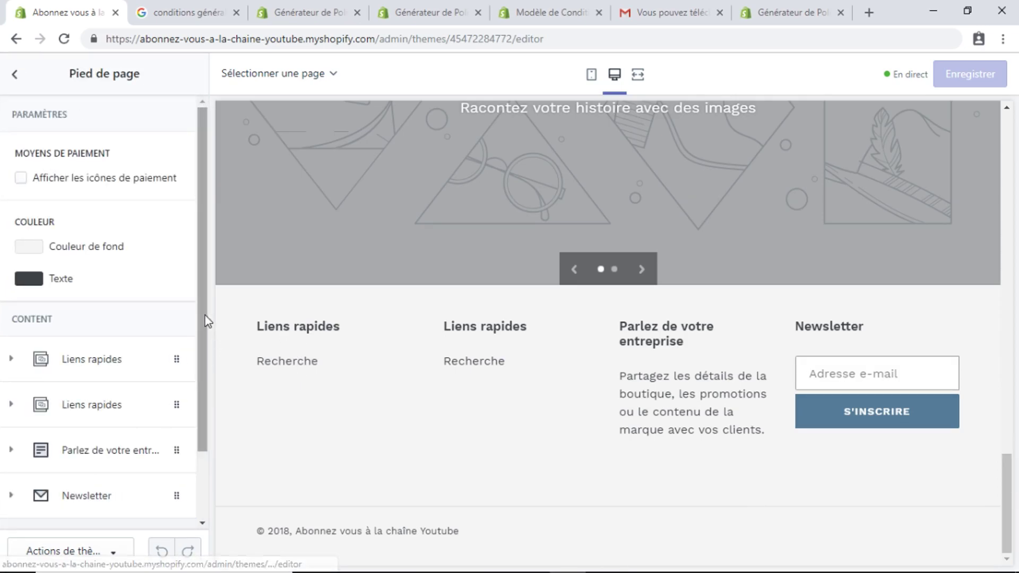
{"action": "left_click_drag", "start_coordinate": [203, 312], "coordinate": [206, 377]}
{"action": "left_click", "coordinate": [178, 286]}
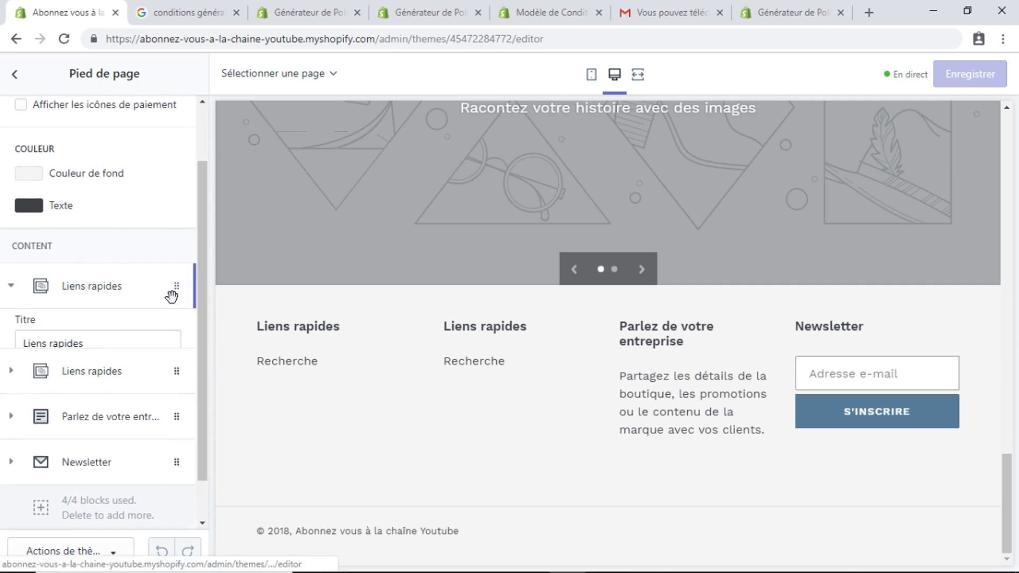
{"action": "scroll", "coordinate": [193, 309], "scroll_direction": "down", "scroll_amount": 2}
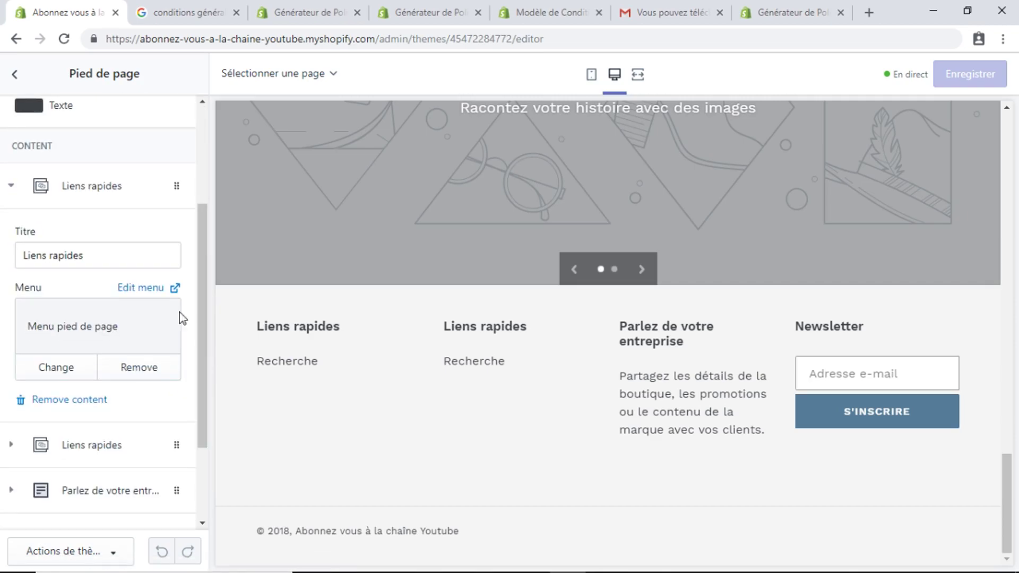
{"action": "left_click", "coordinate": [143, 286]}
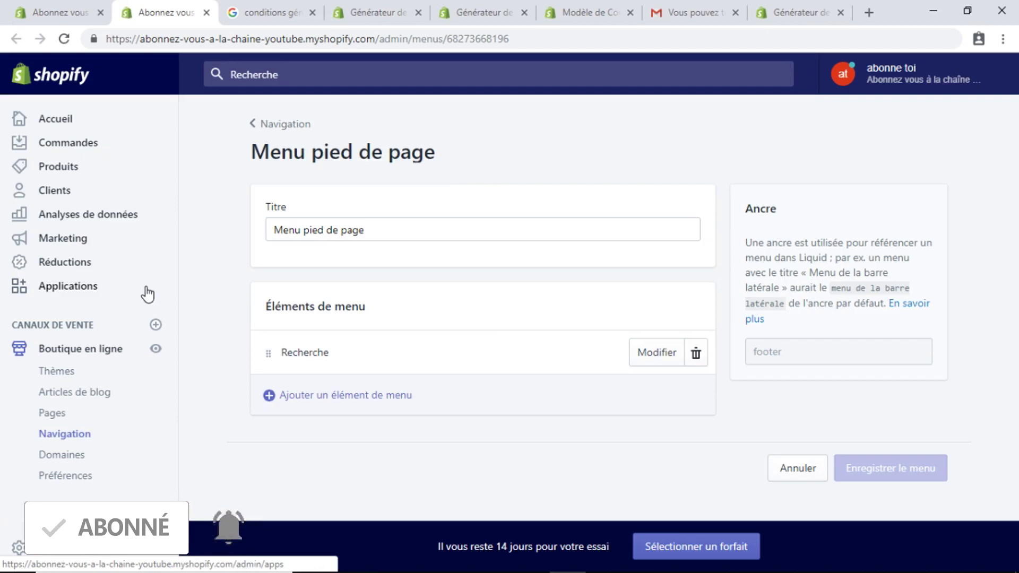
Add a 'Politique de remboursement' menu item linked to the Politique de remboursement page and save
{"action": "left_click", "coordinate": [355, 414]}
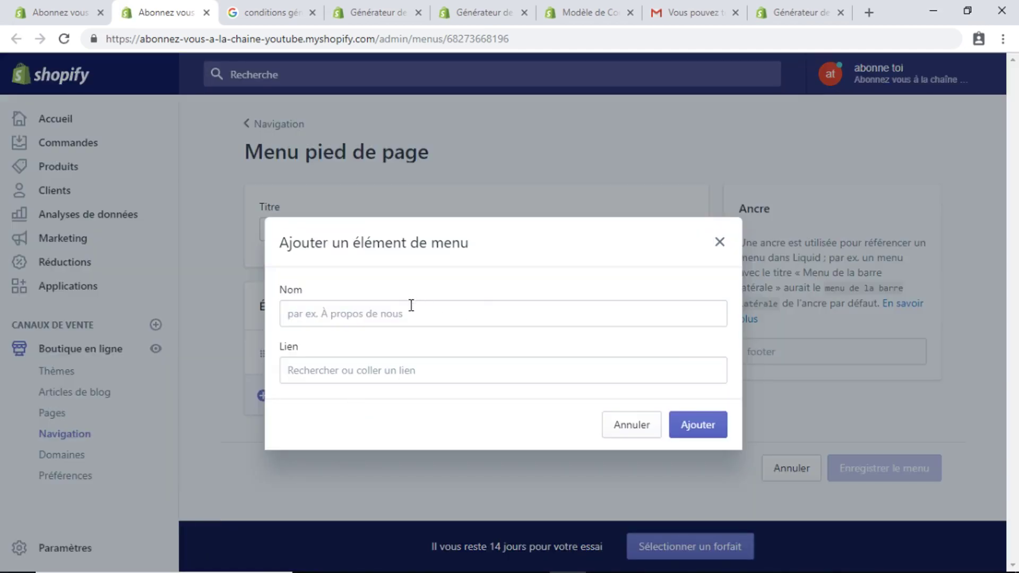
{"action": "left_click", "coordinate": [396, 312]}
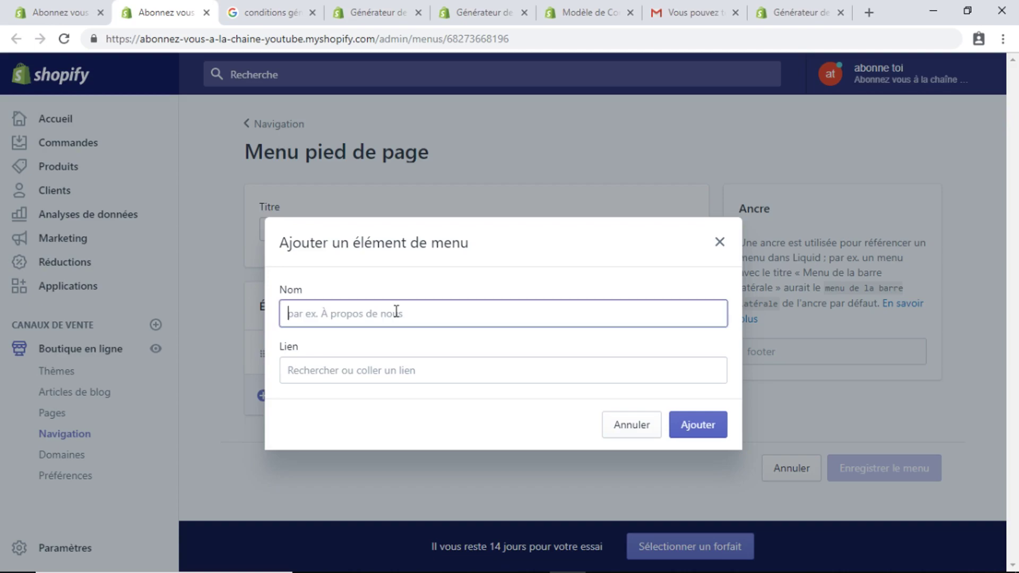
{"action": "type", "text": "p"}
{"action": "key", "text": "BackSpace"}
{"action": "key", "text": "BackSpace"}
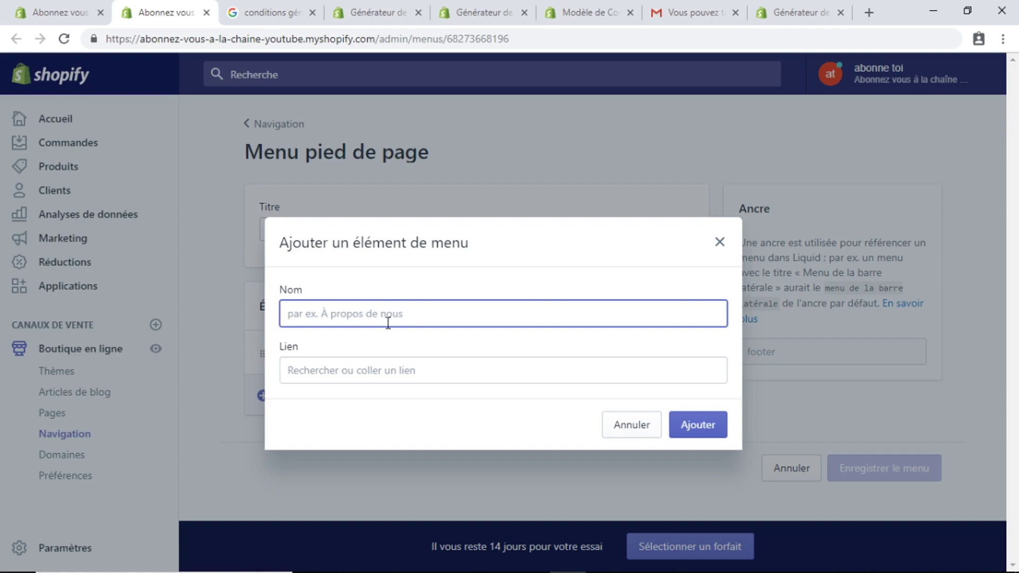
{"action": "type", "text": "Po"}
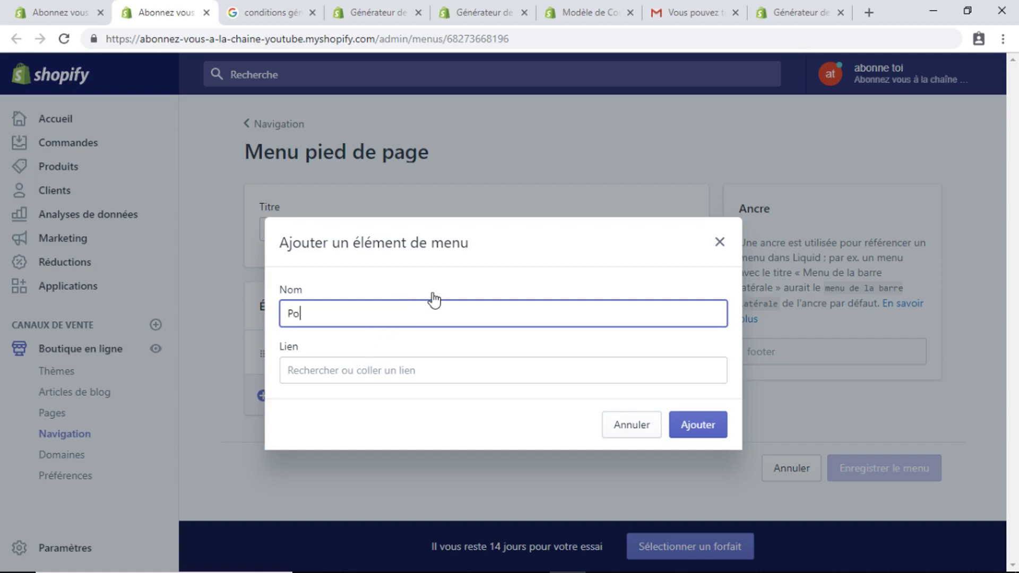
{"action": "type", "text": "litique de remboursement"}
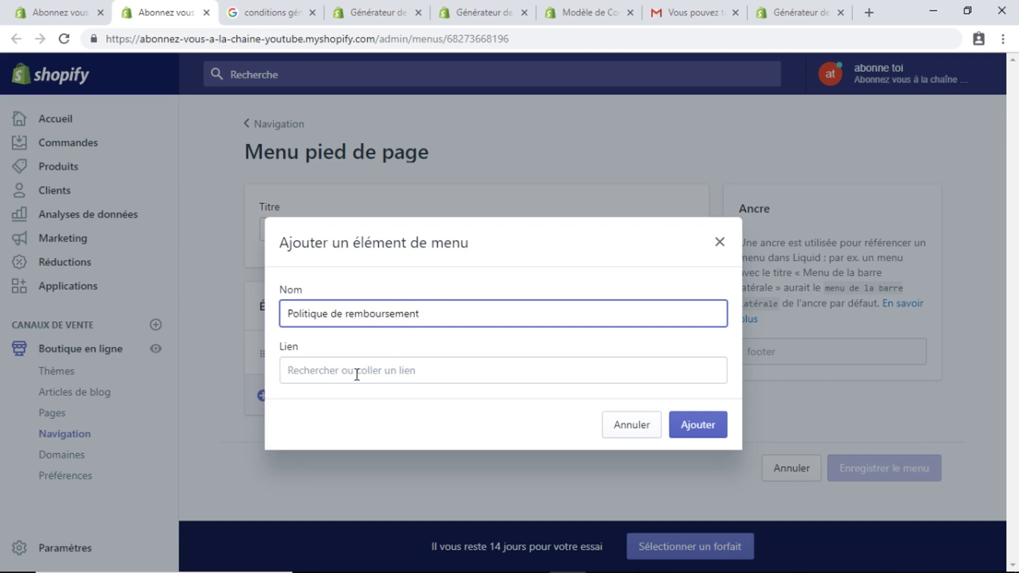
{"action": "left_click", "coordinate": [349, 371]}
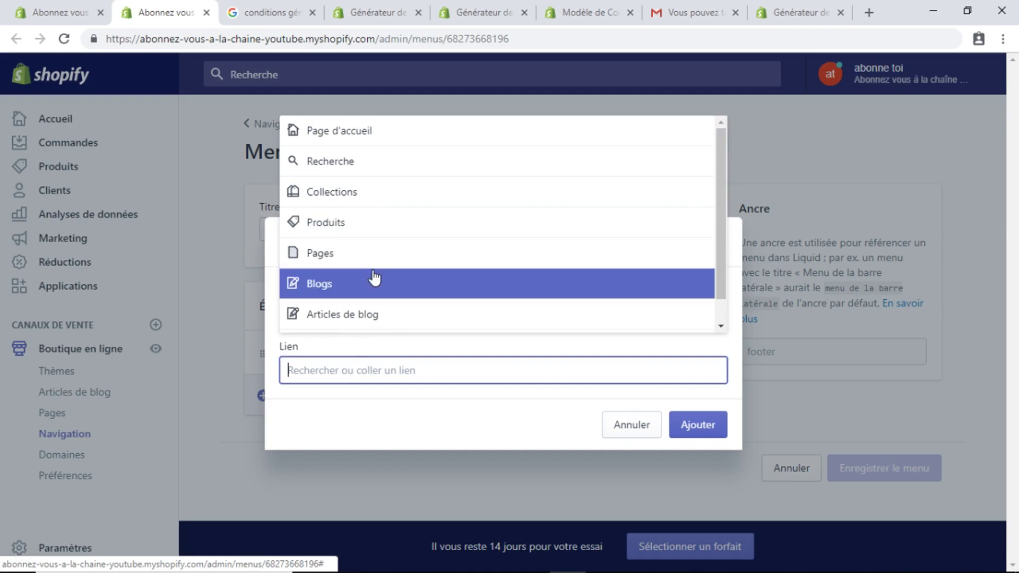
{"action": "left_click", "coordinate": [300, 253]}
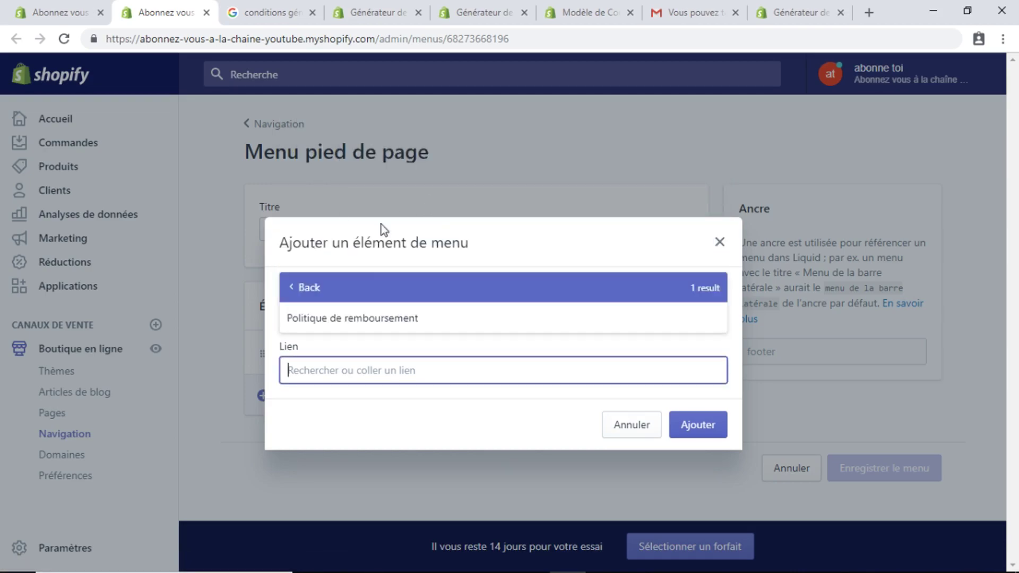
{"action": "left_click", "coordinate": [375, 321]}
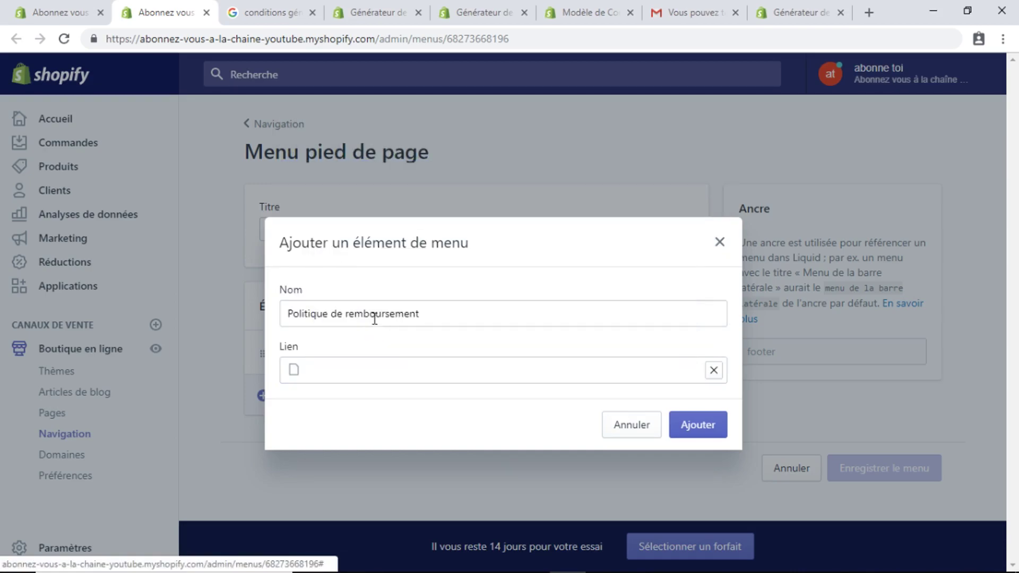
{"action": "left_click", "coordinate": [683, 433]}
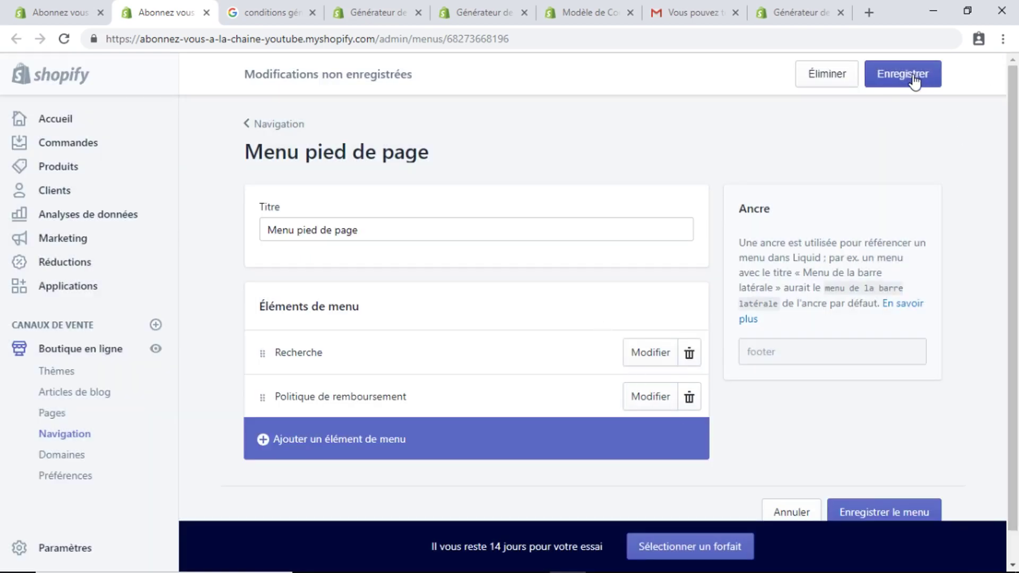
{"action": "left_click", "coordinate": [910, 77]}
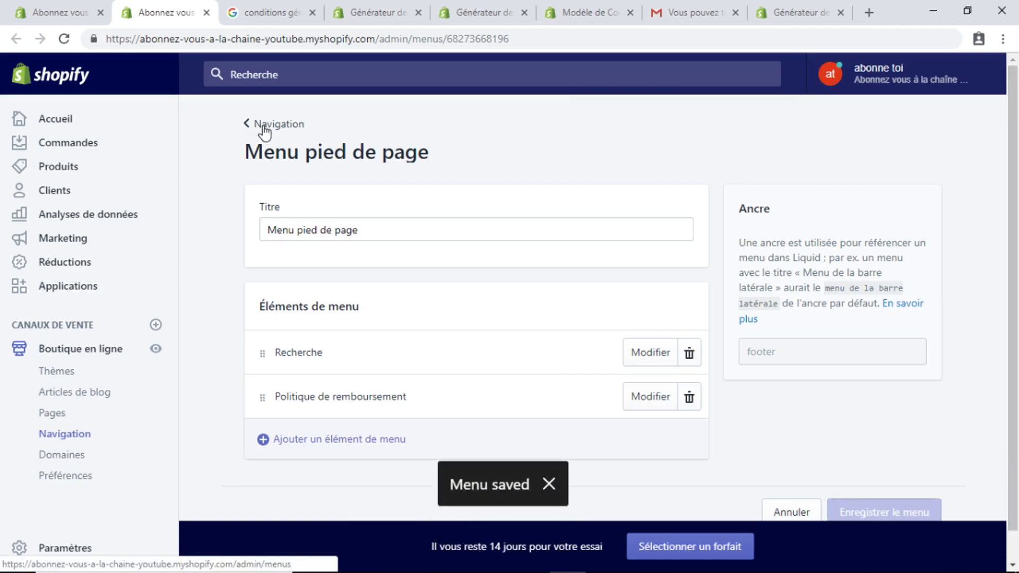
{"action": "left_click", "coordinate": [207, 12]}
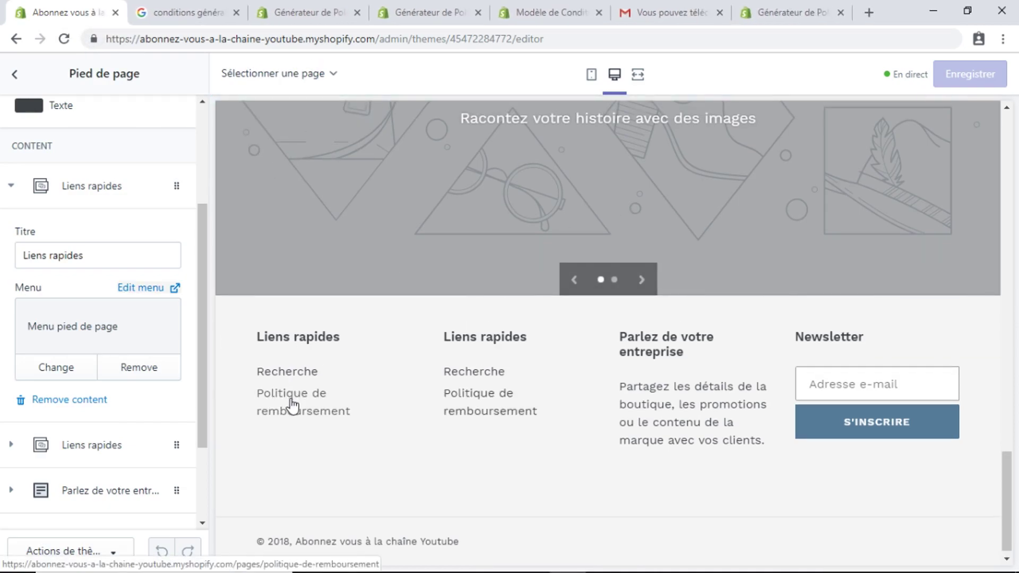
Follow the footer's Politique de remboursement link in the theme preview and scroll through the policy text
{"action": "left_click", "coordinate": [292, 406]}
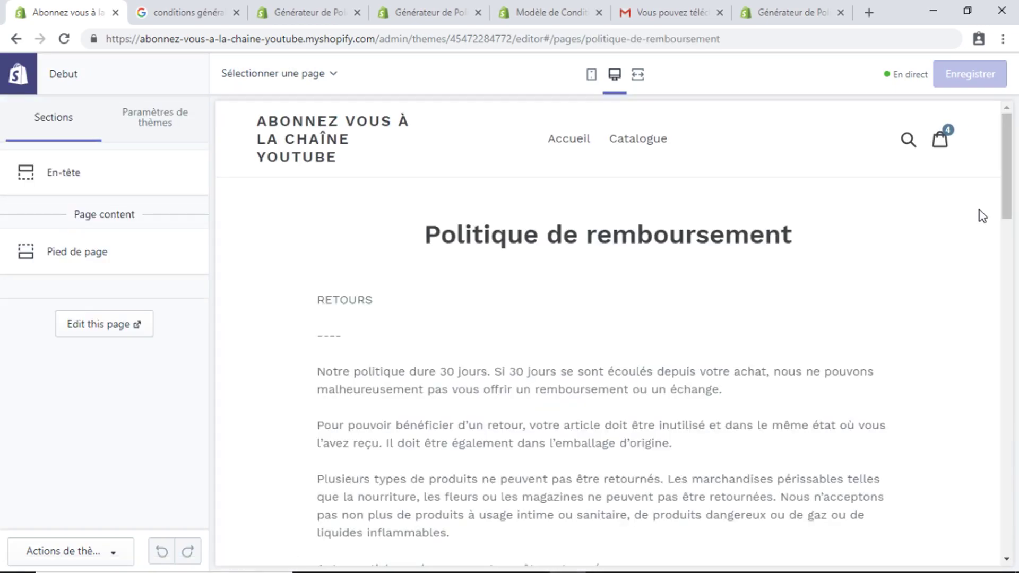
{"action": "mouse_move", "coordinate": [1011, 172]}
{"action": "left_mouse_down"}
{"action": "mouse_move", "coordinate": [1016, 238]}
{"action": "mouse_move", "coordinate": [1017, 186]}
{"action": "left_mouse_up"}
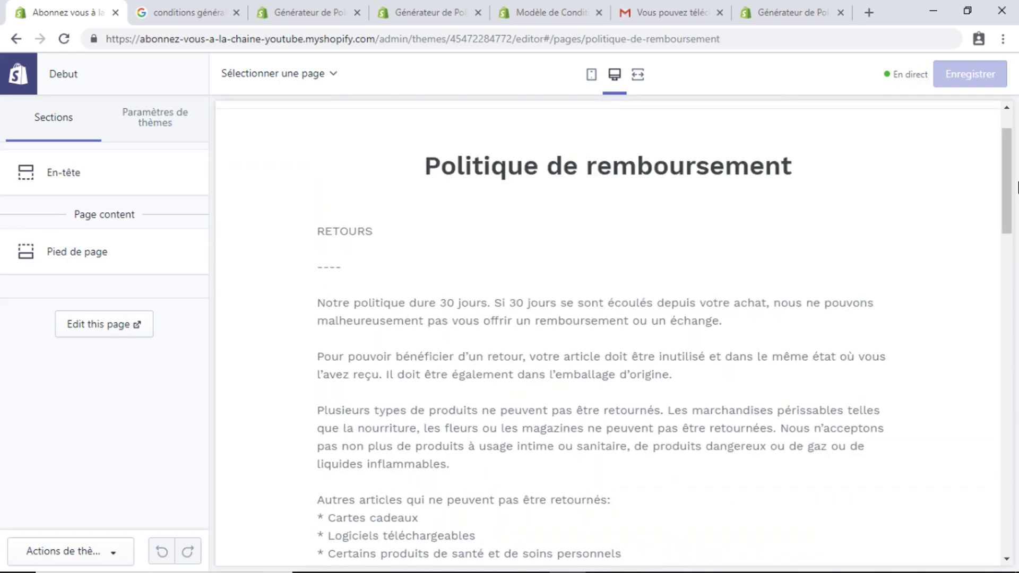